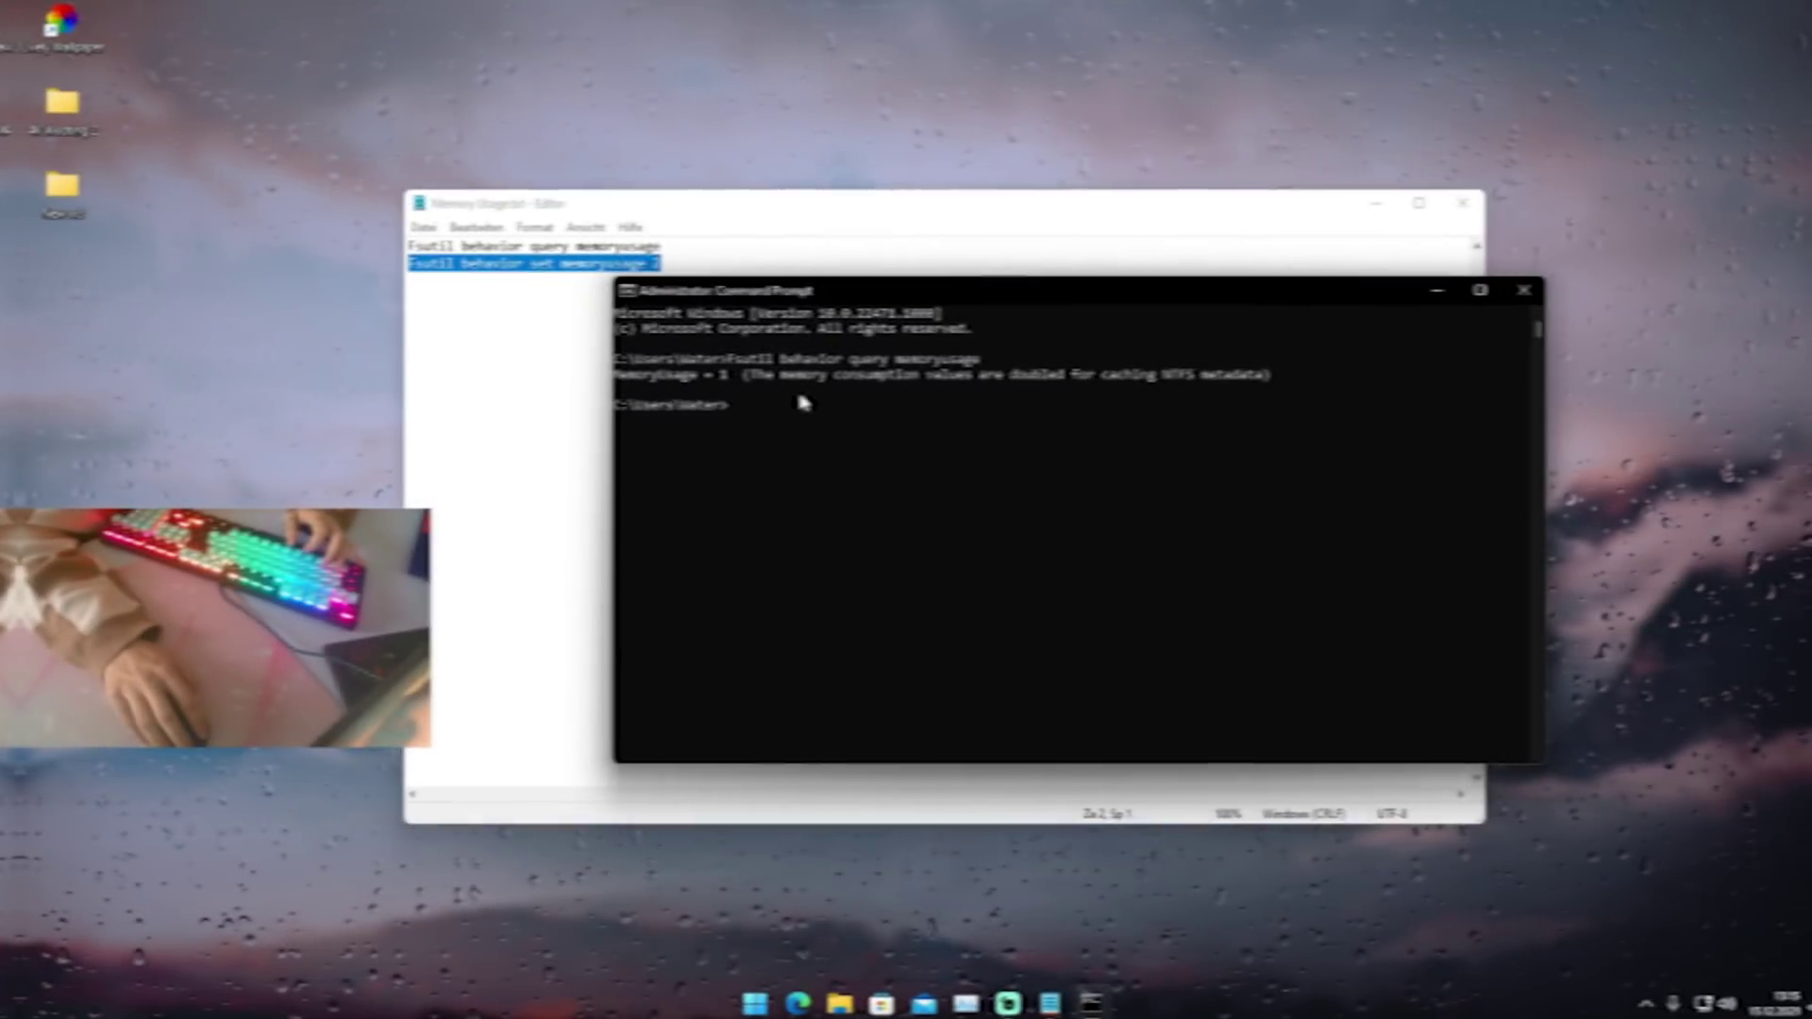
# Paste and run 'Fsutil behavior set memoryusage 2' in the admin Command Prompt
pyautogui.write('Fsutil behavior set memoryusage 2')
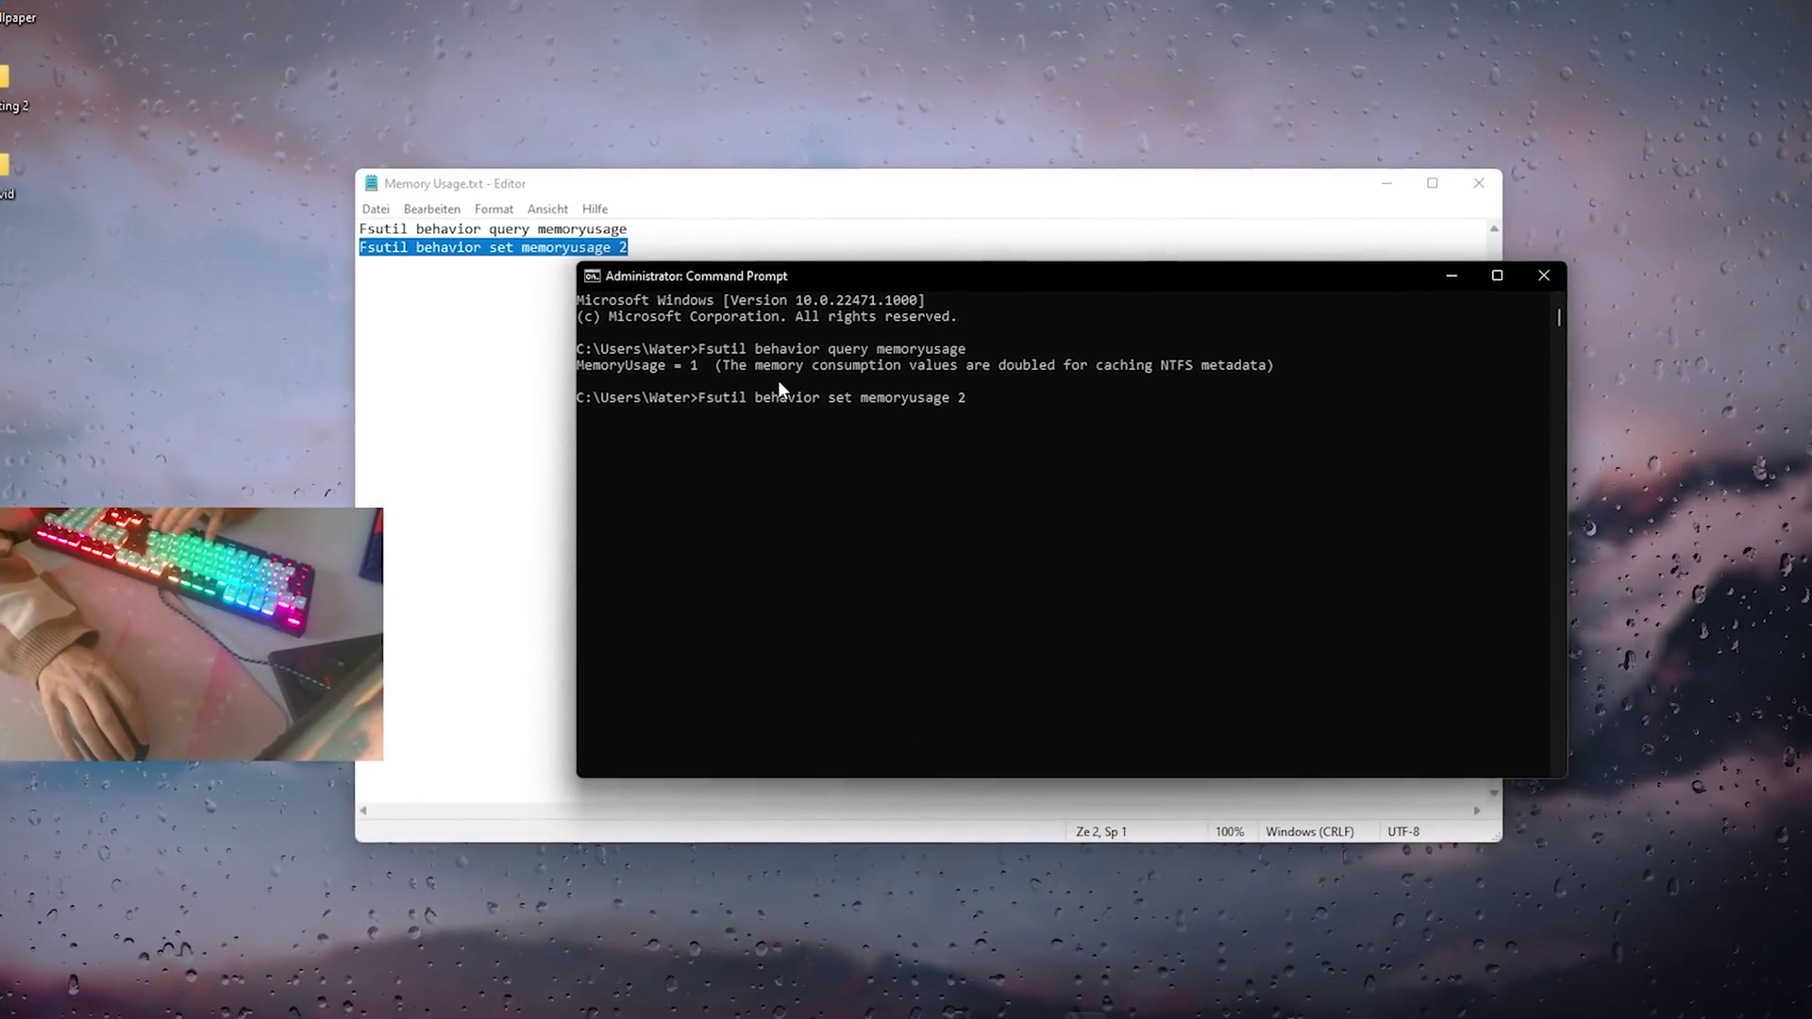
pyautogui.press('Return')
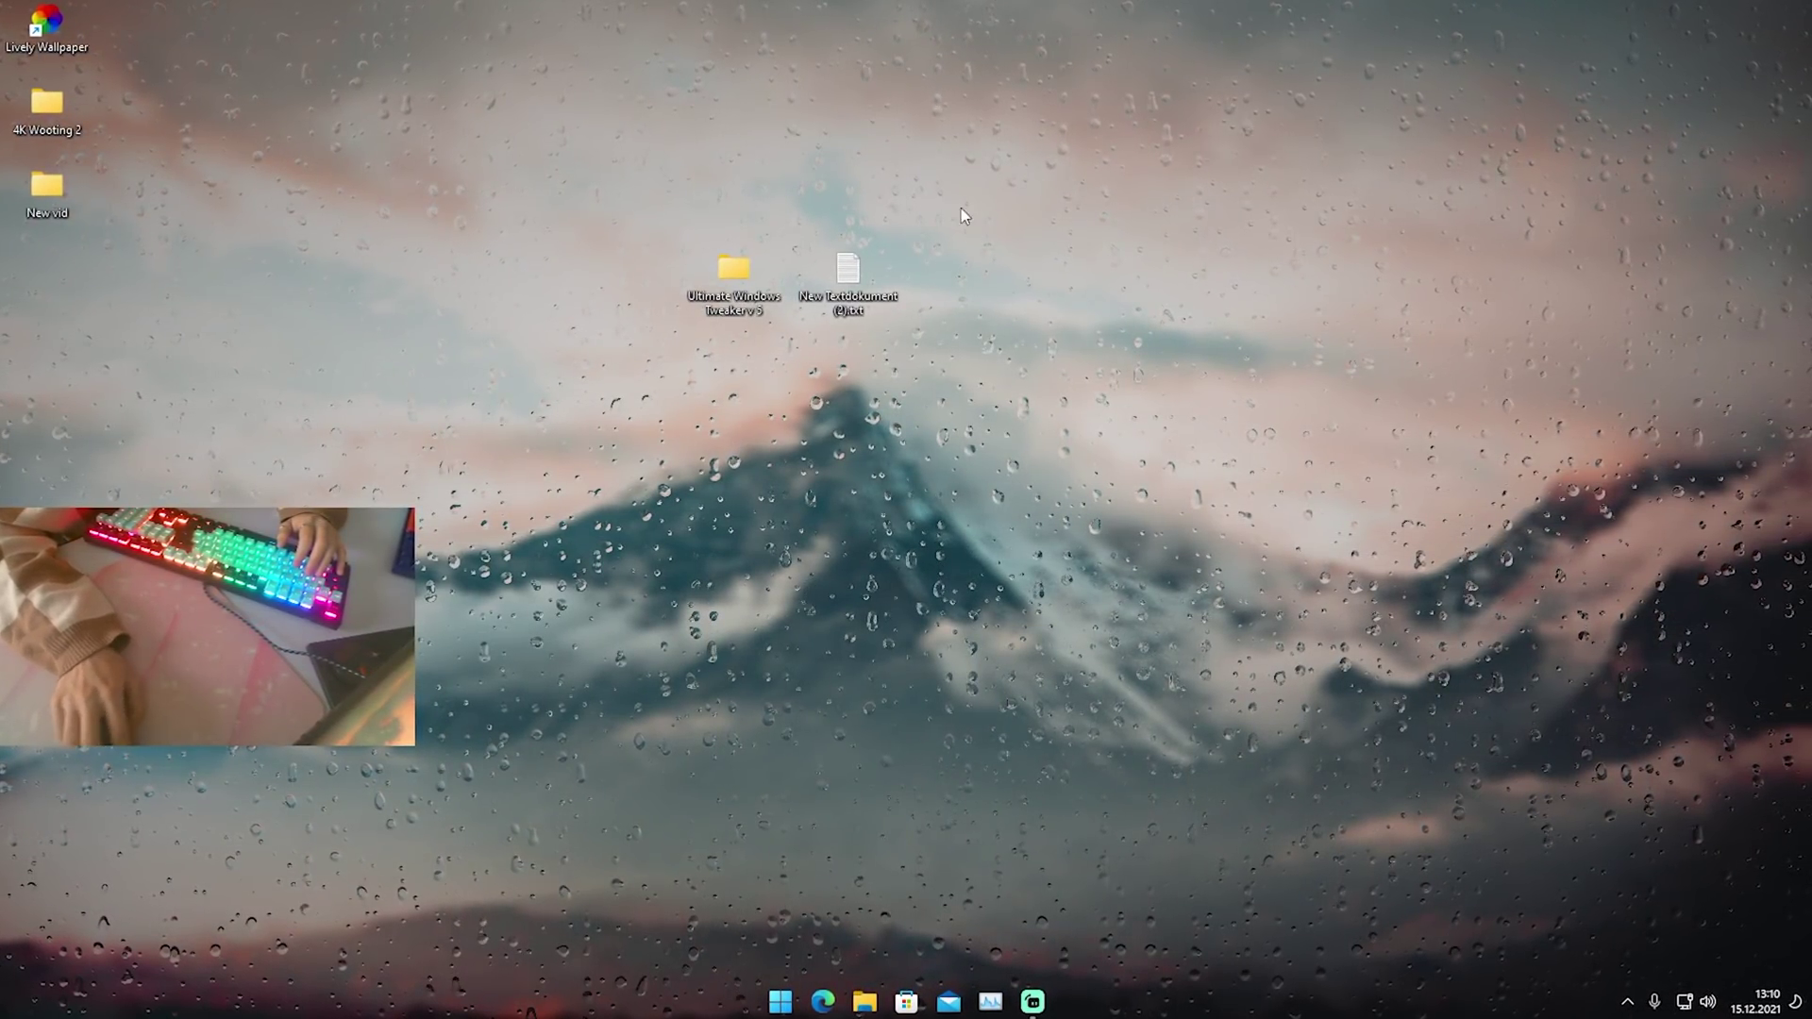
# Launch Ultimate Windows Tweaker 5.0.exe from its desktop folder, then close the folder window
pyautogui.doubleClick(721, 272)
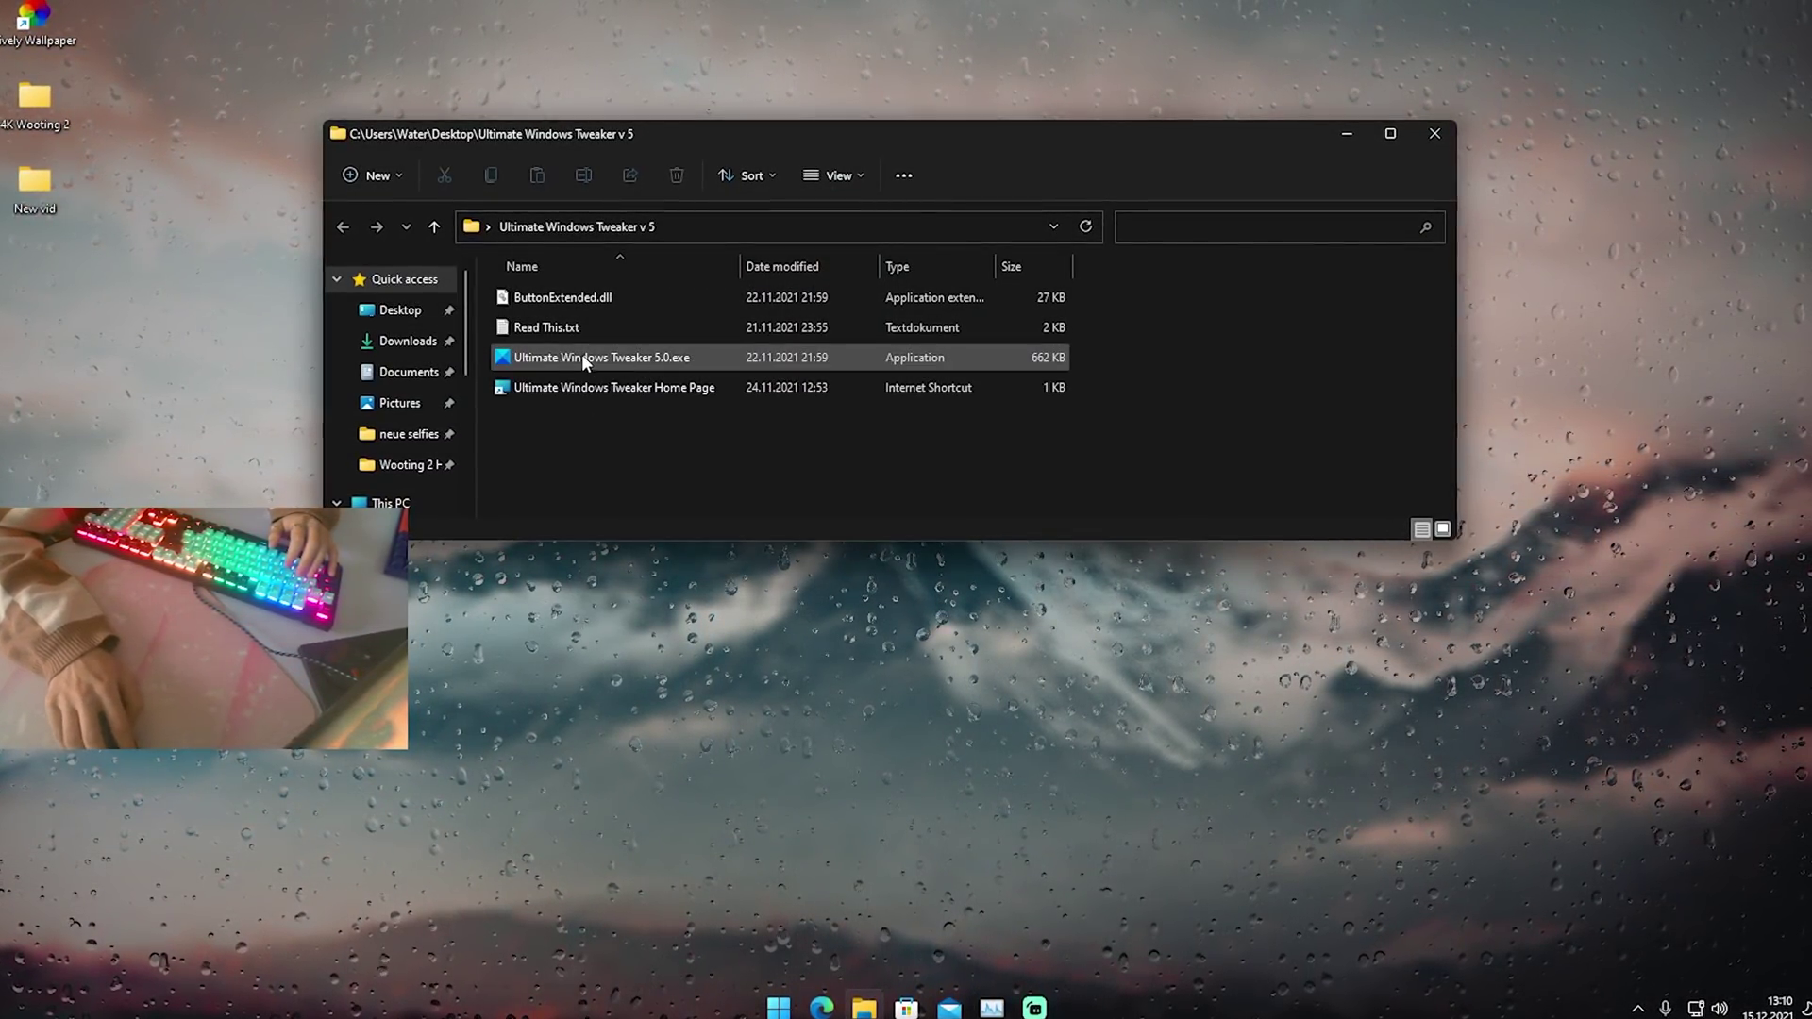
pyautogui.moveTo(581, 355)
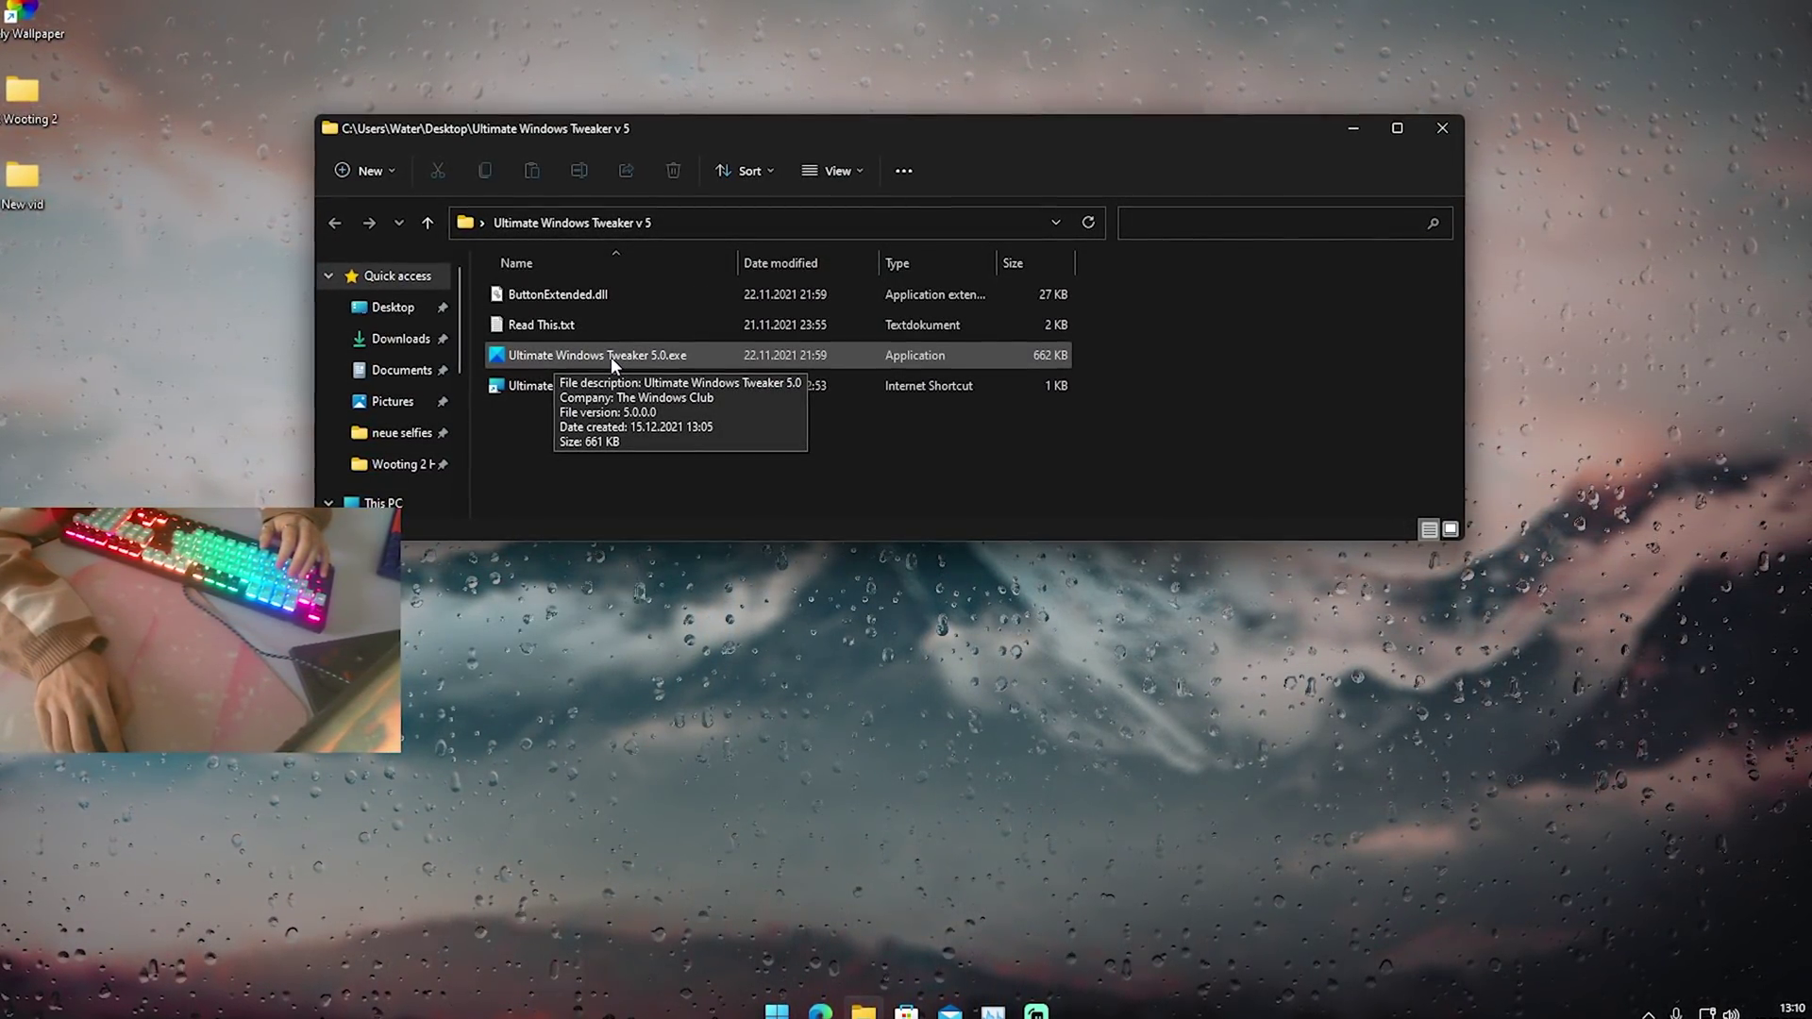
pyautogui.doubleClick(610, 355)
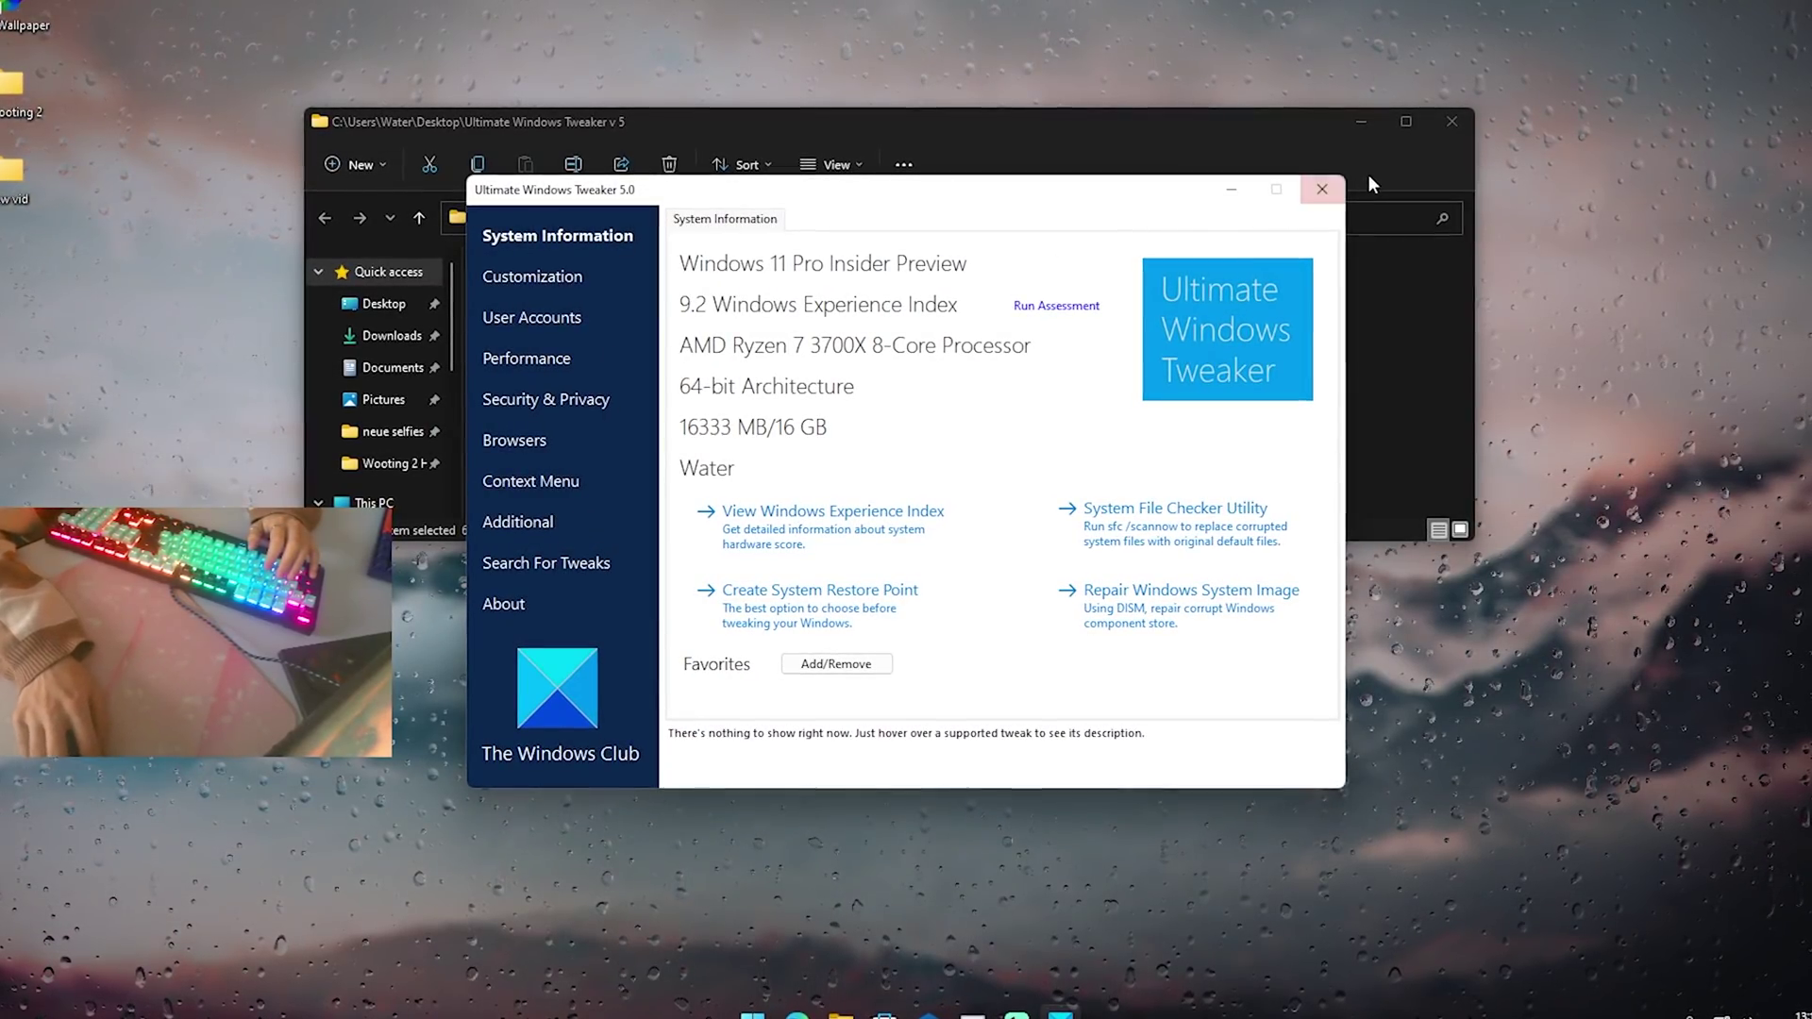
pyautogui.click(1452, 121)
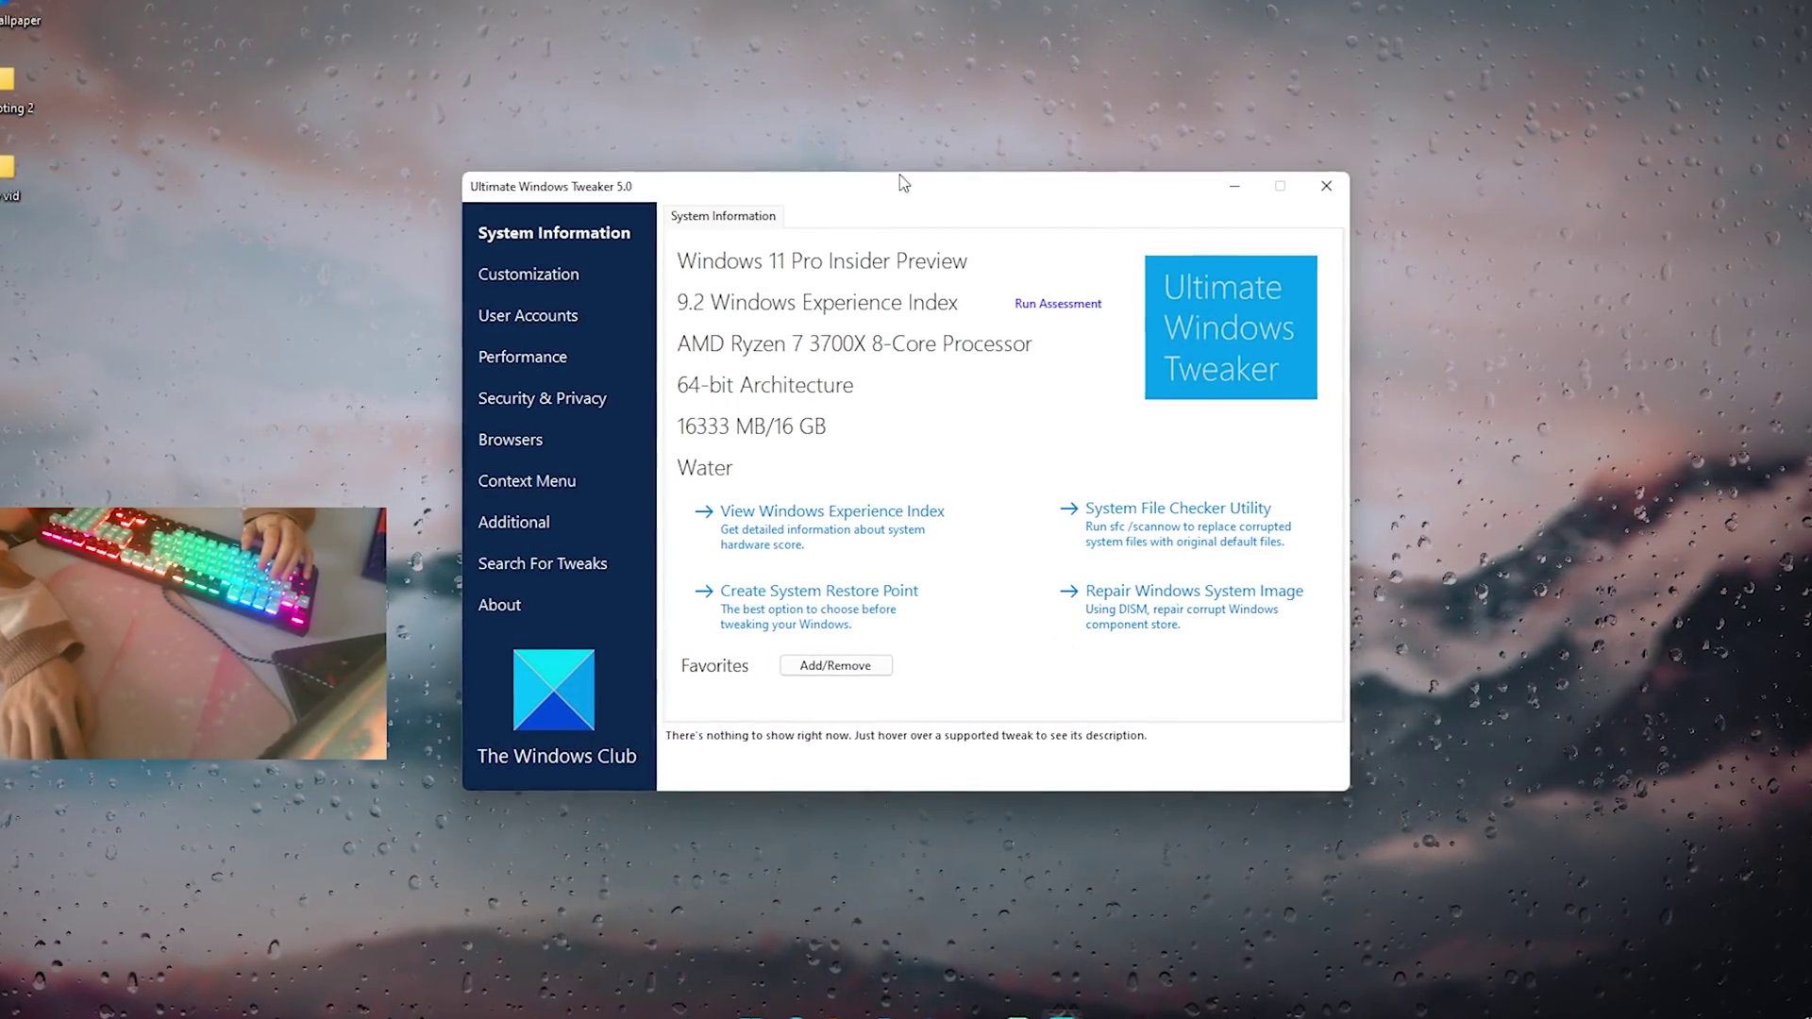
# Open the Performance page and read the tweak descriptions, including Disable Printer Spooling Service
pyautogui.click(489, 360)
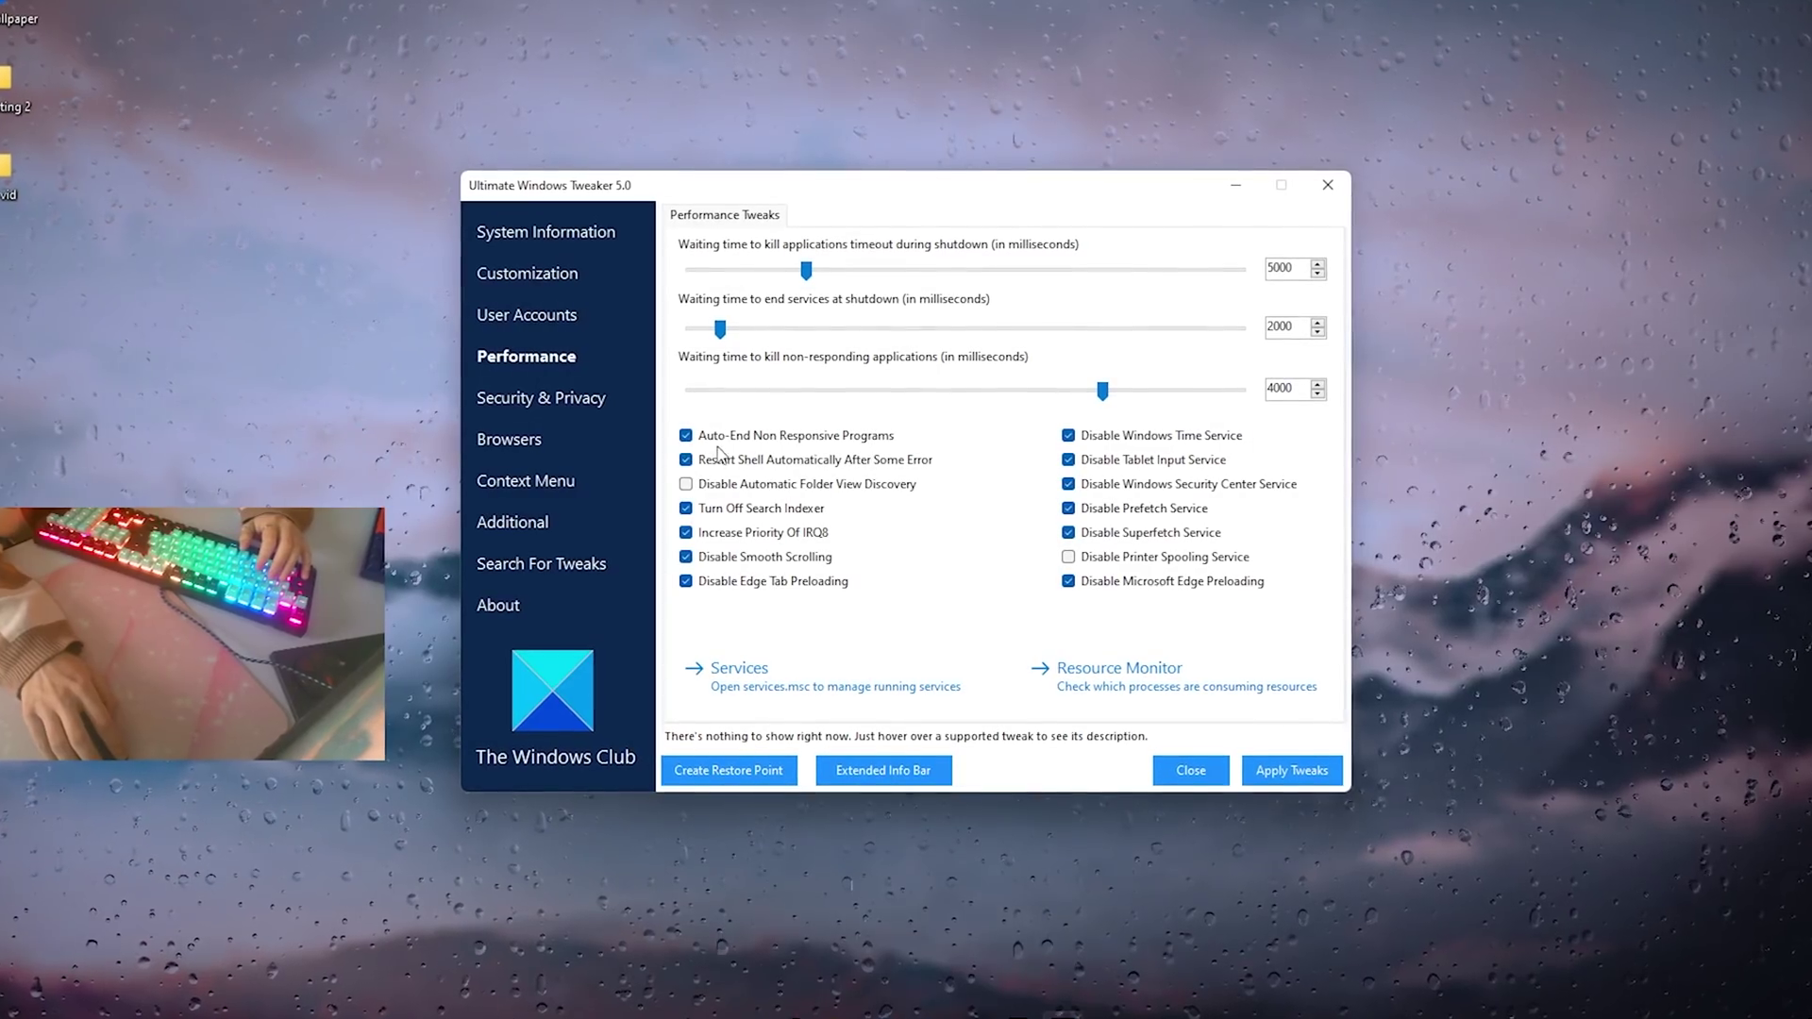
pyautogui.moveTo(810, 461)
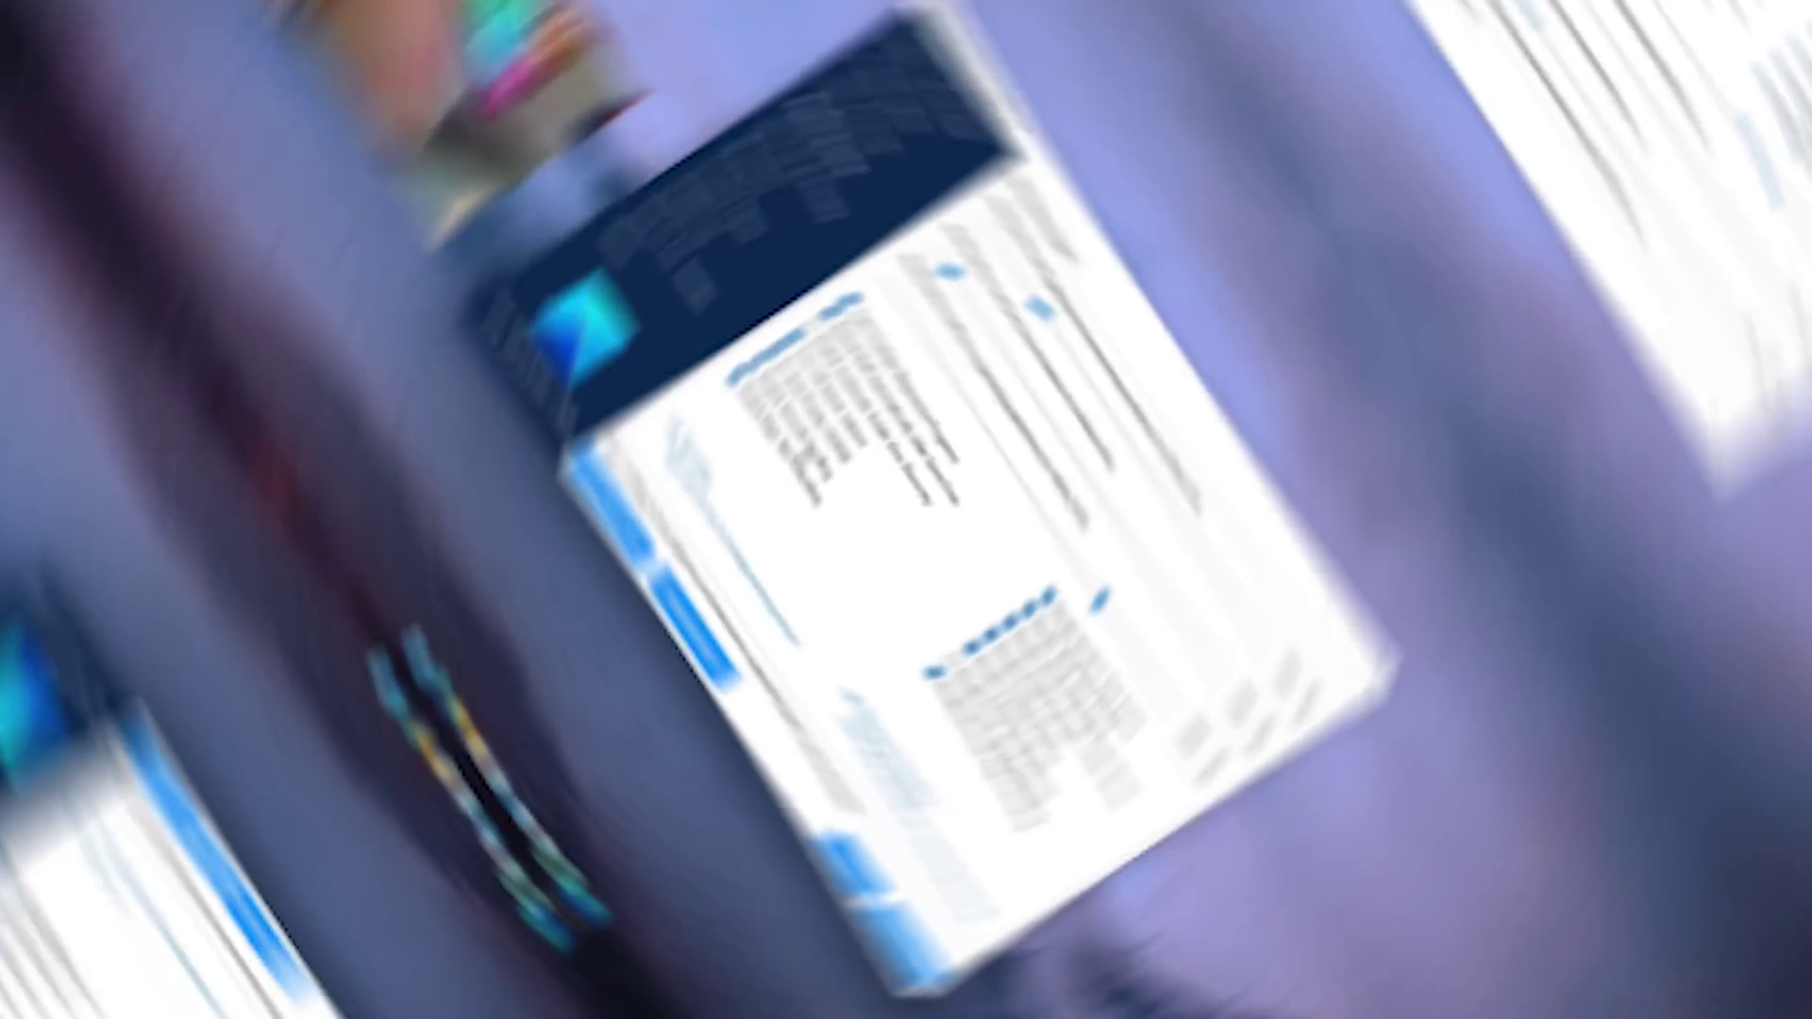
pyautogui.moveTo(814, 540)
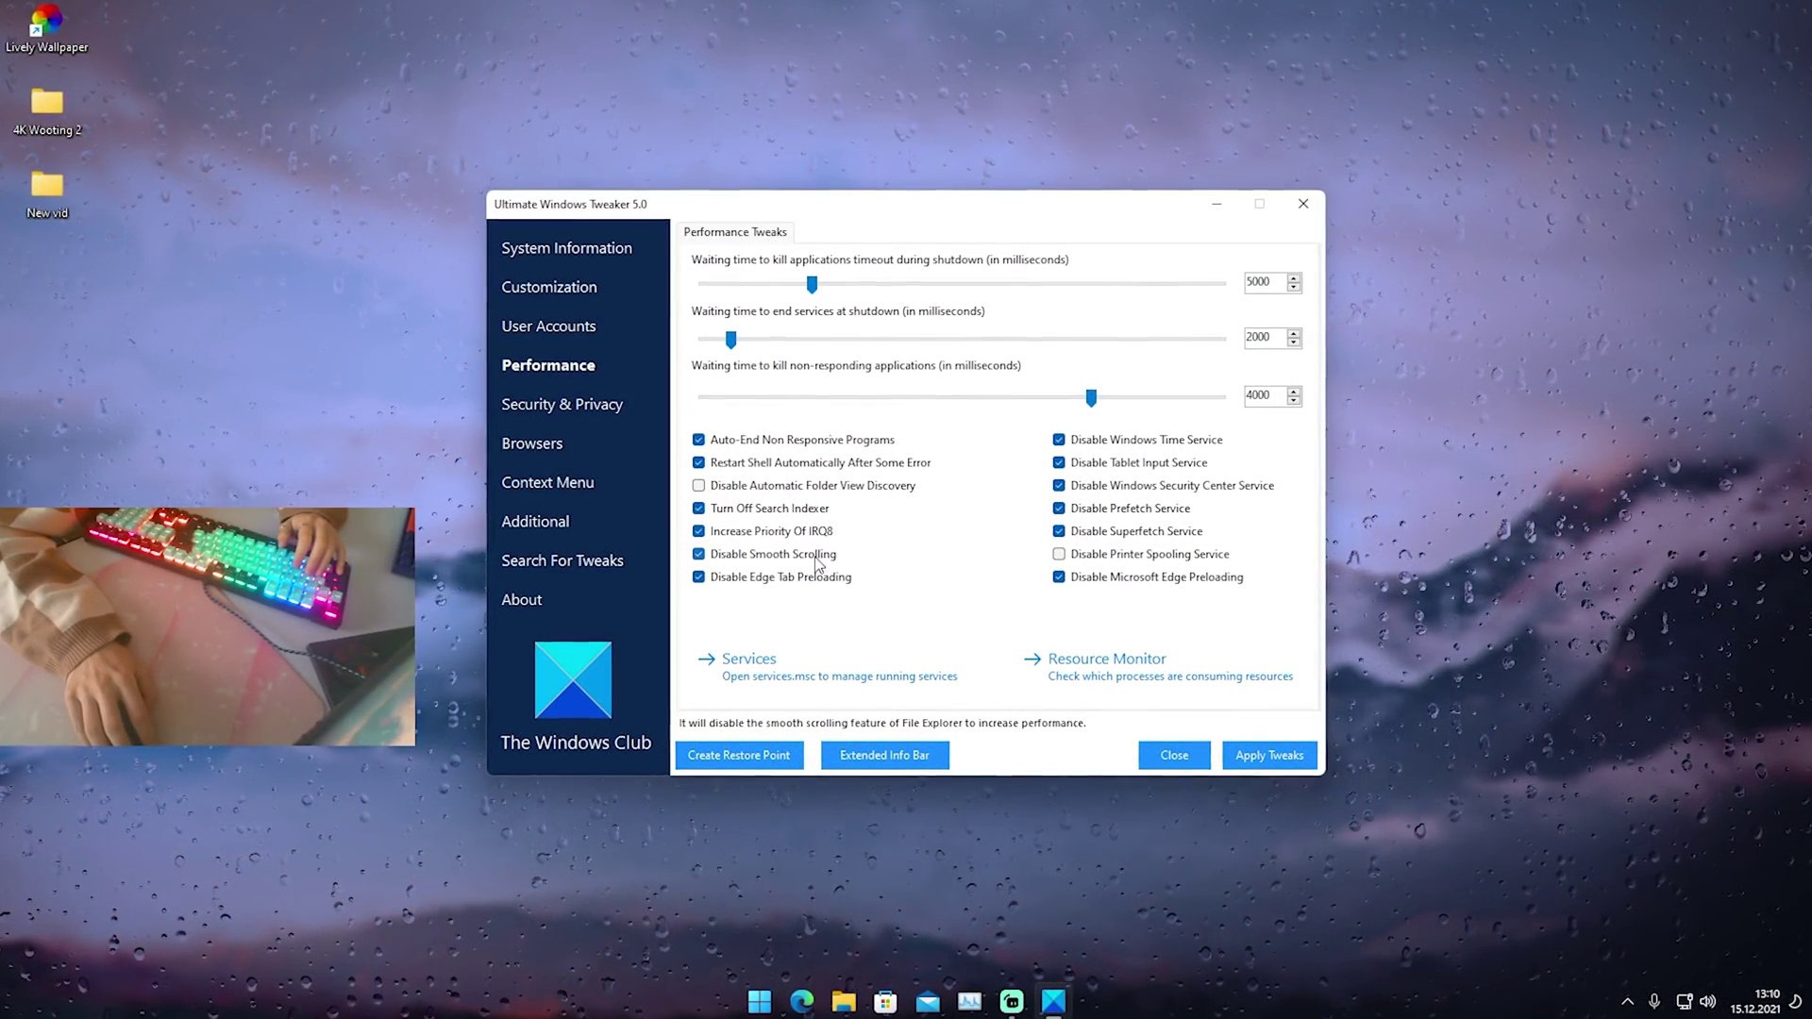
pyautogui.moveTo(766, 589)
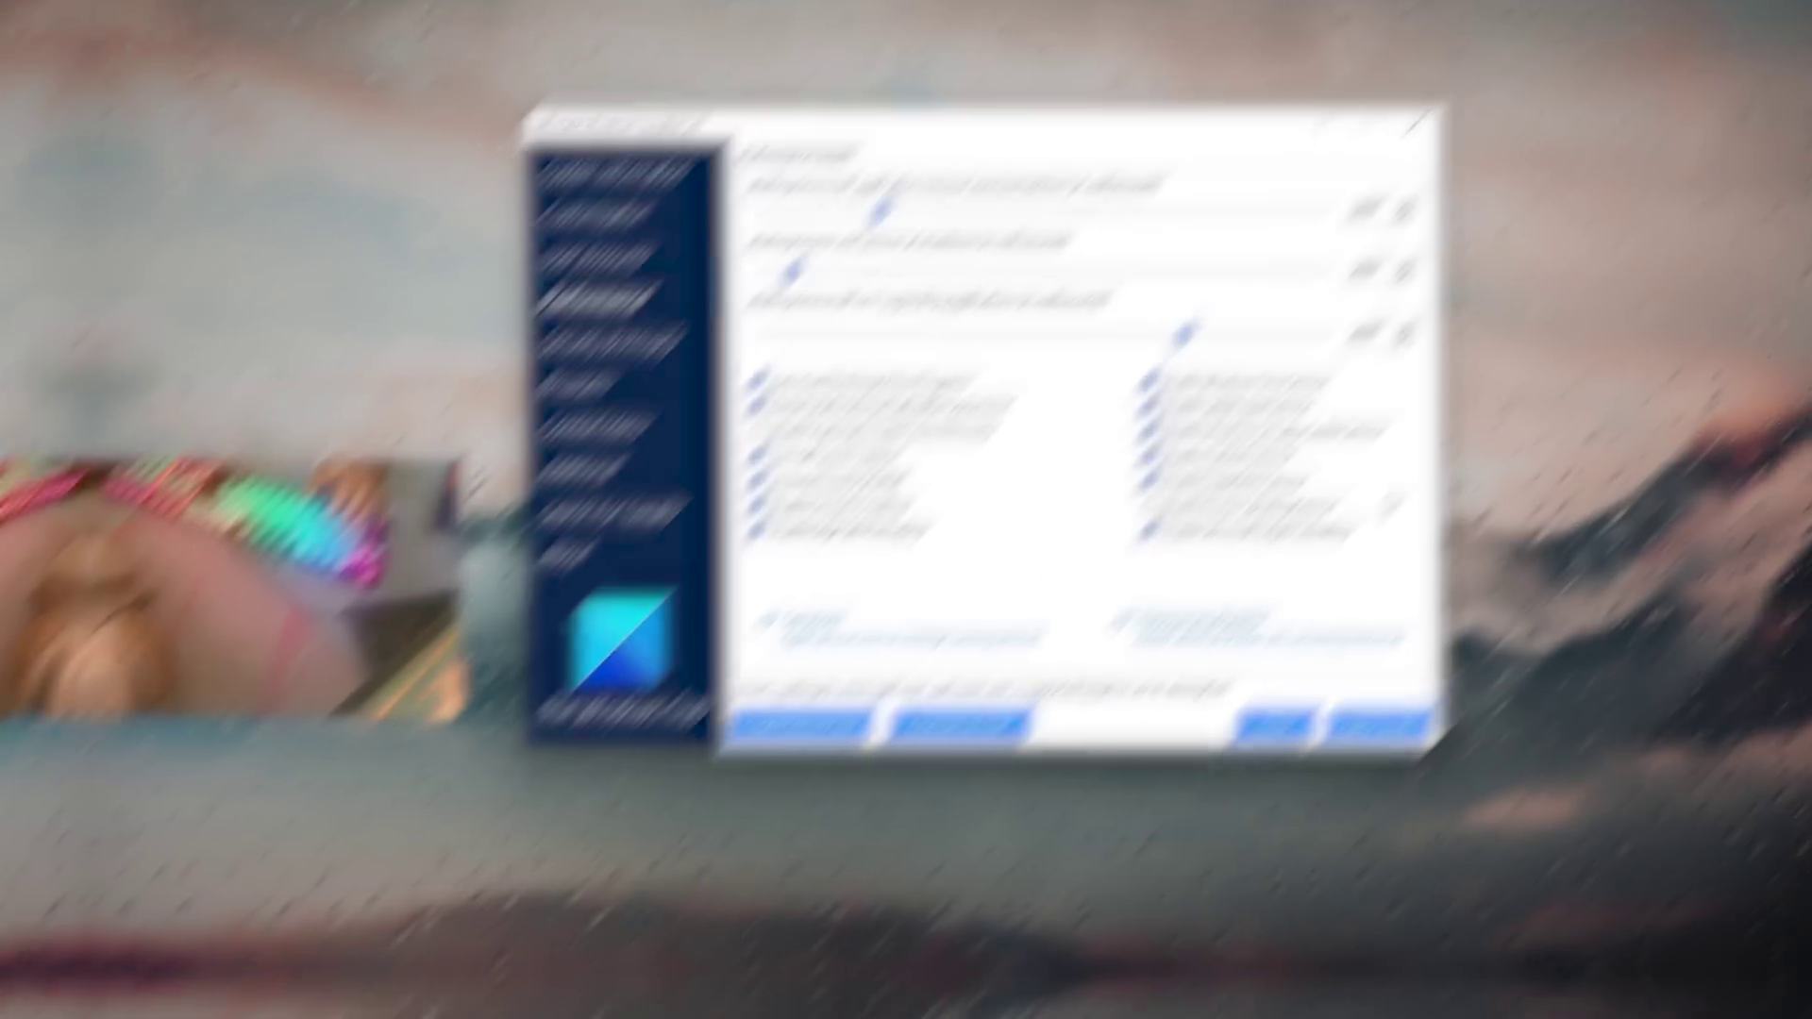
pyautogui.moveTo(1084, 557)
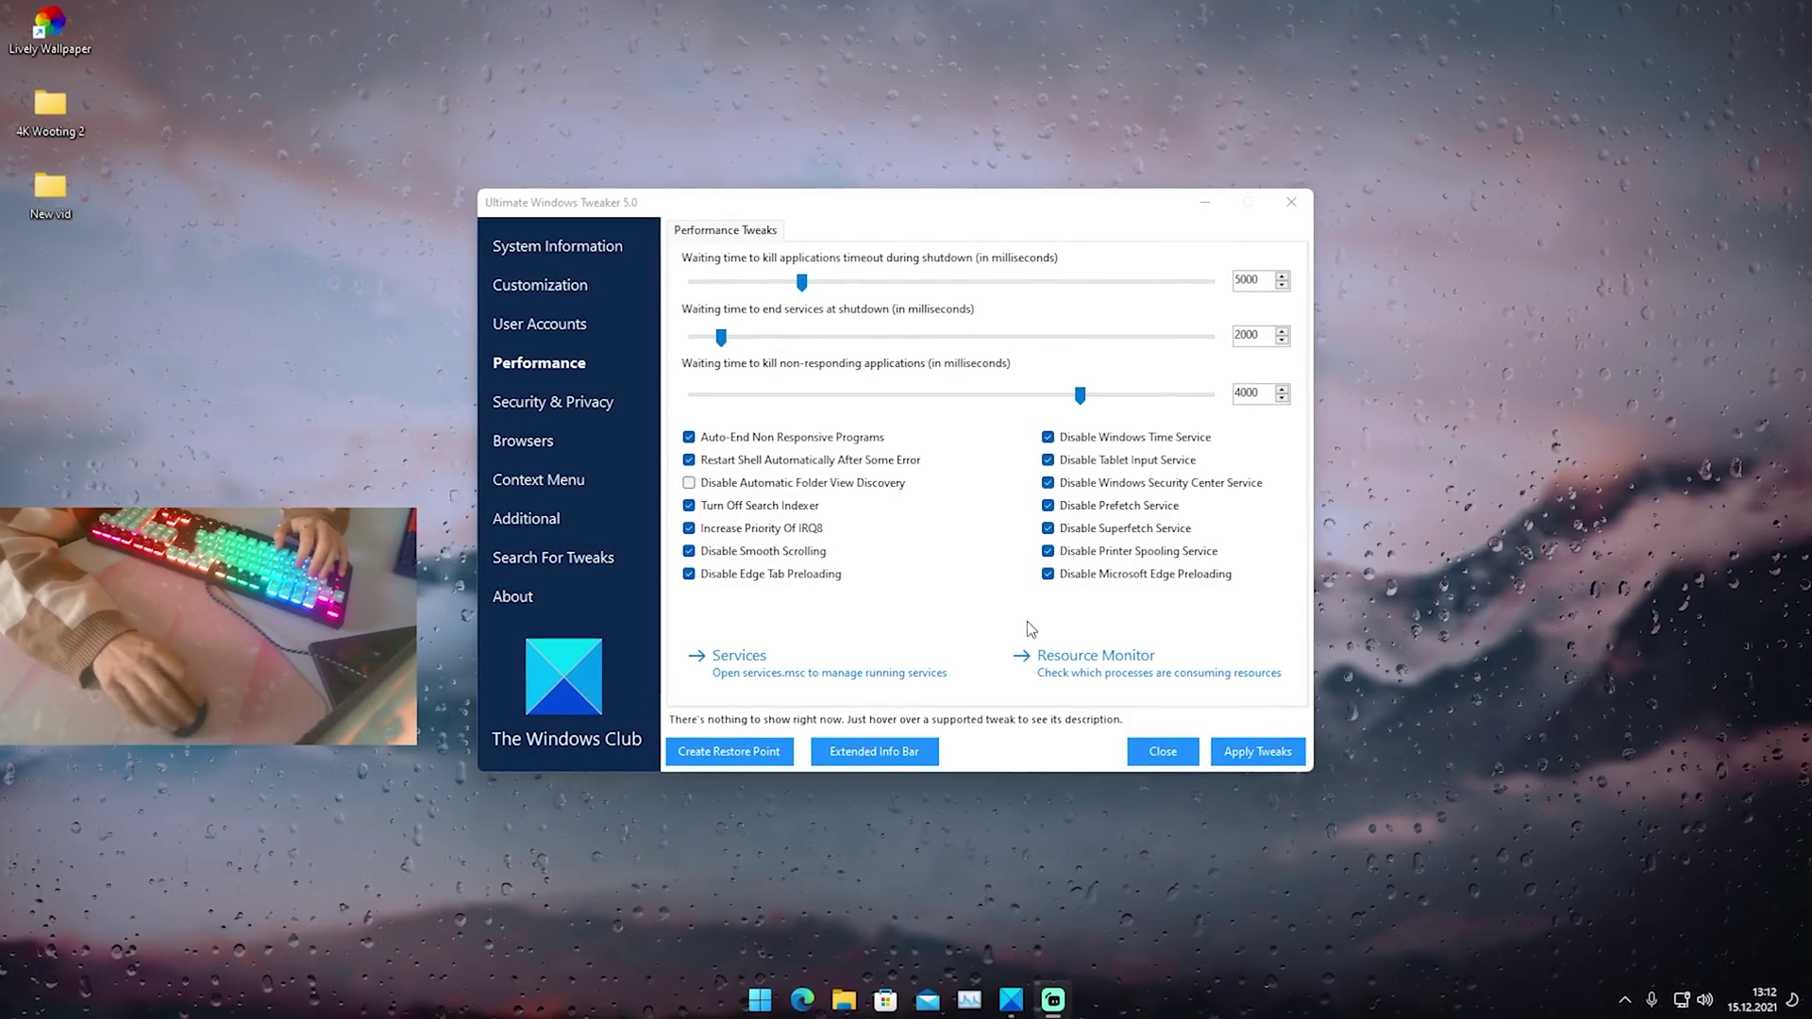
# Switch to the Additional page and review its Network Tweaks checkboxes
pyautogui.click(500, 526)
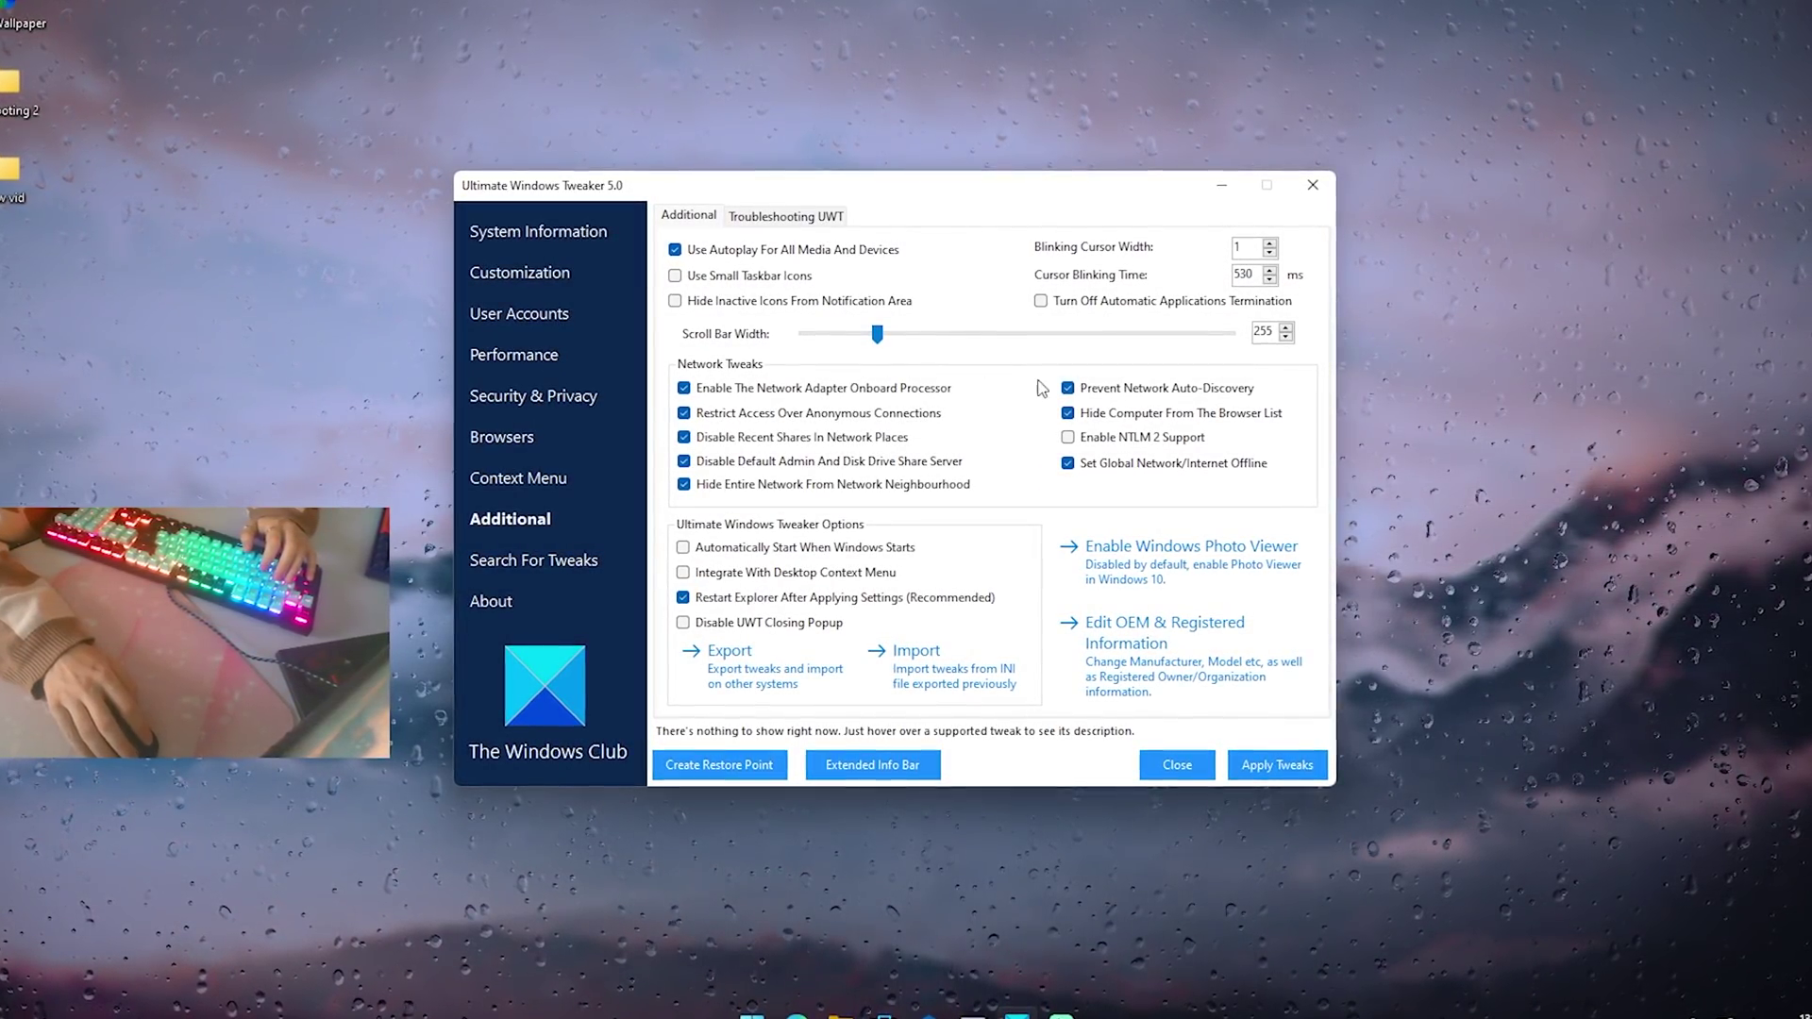
pyautogui.moveTo(955, 472)
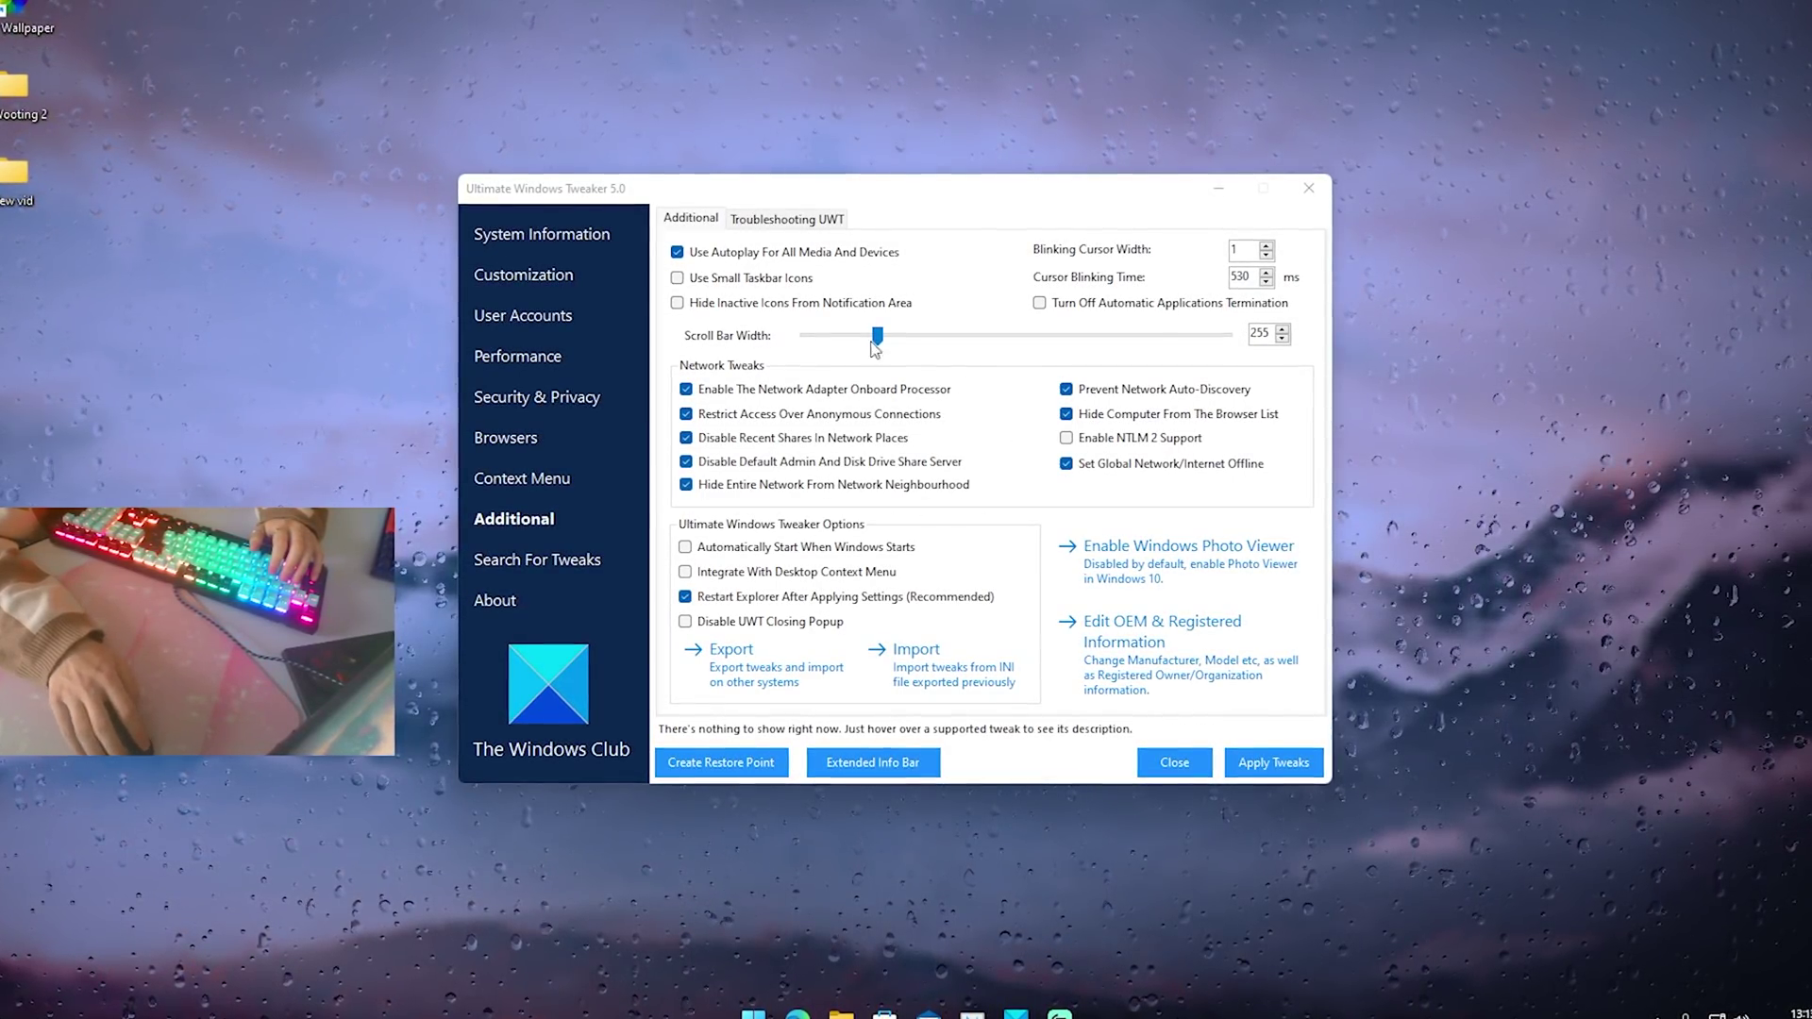
# Close Ultimate Windows Tweaker and accept its restart recommendation
pyautogui.click(1197, 770)
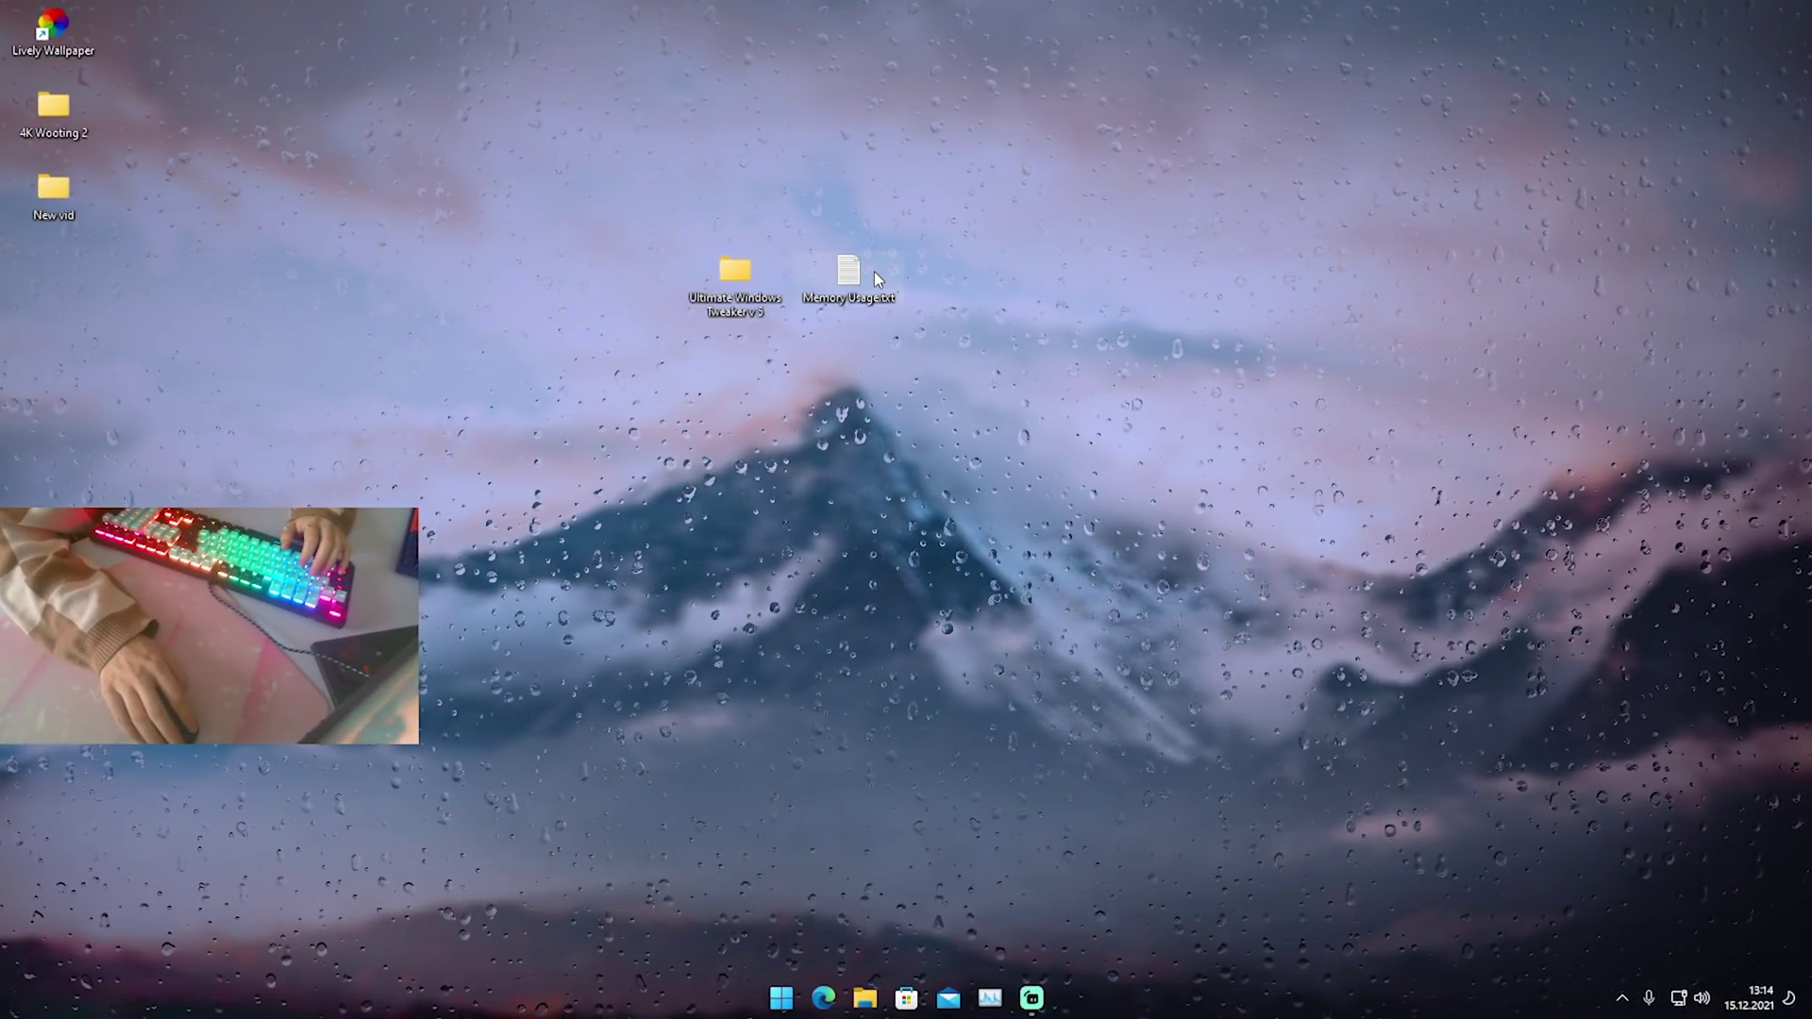
# Open Memory Usage.txt and copy the 'Fsutil behavior query memoryusage' line
pyautogui.doubleClick(874, 272)
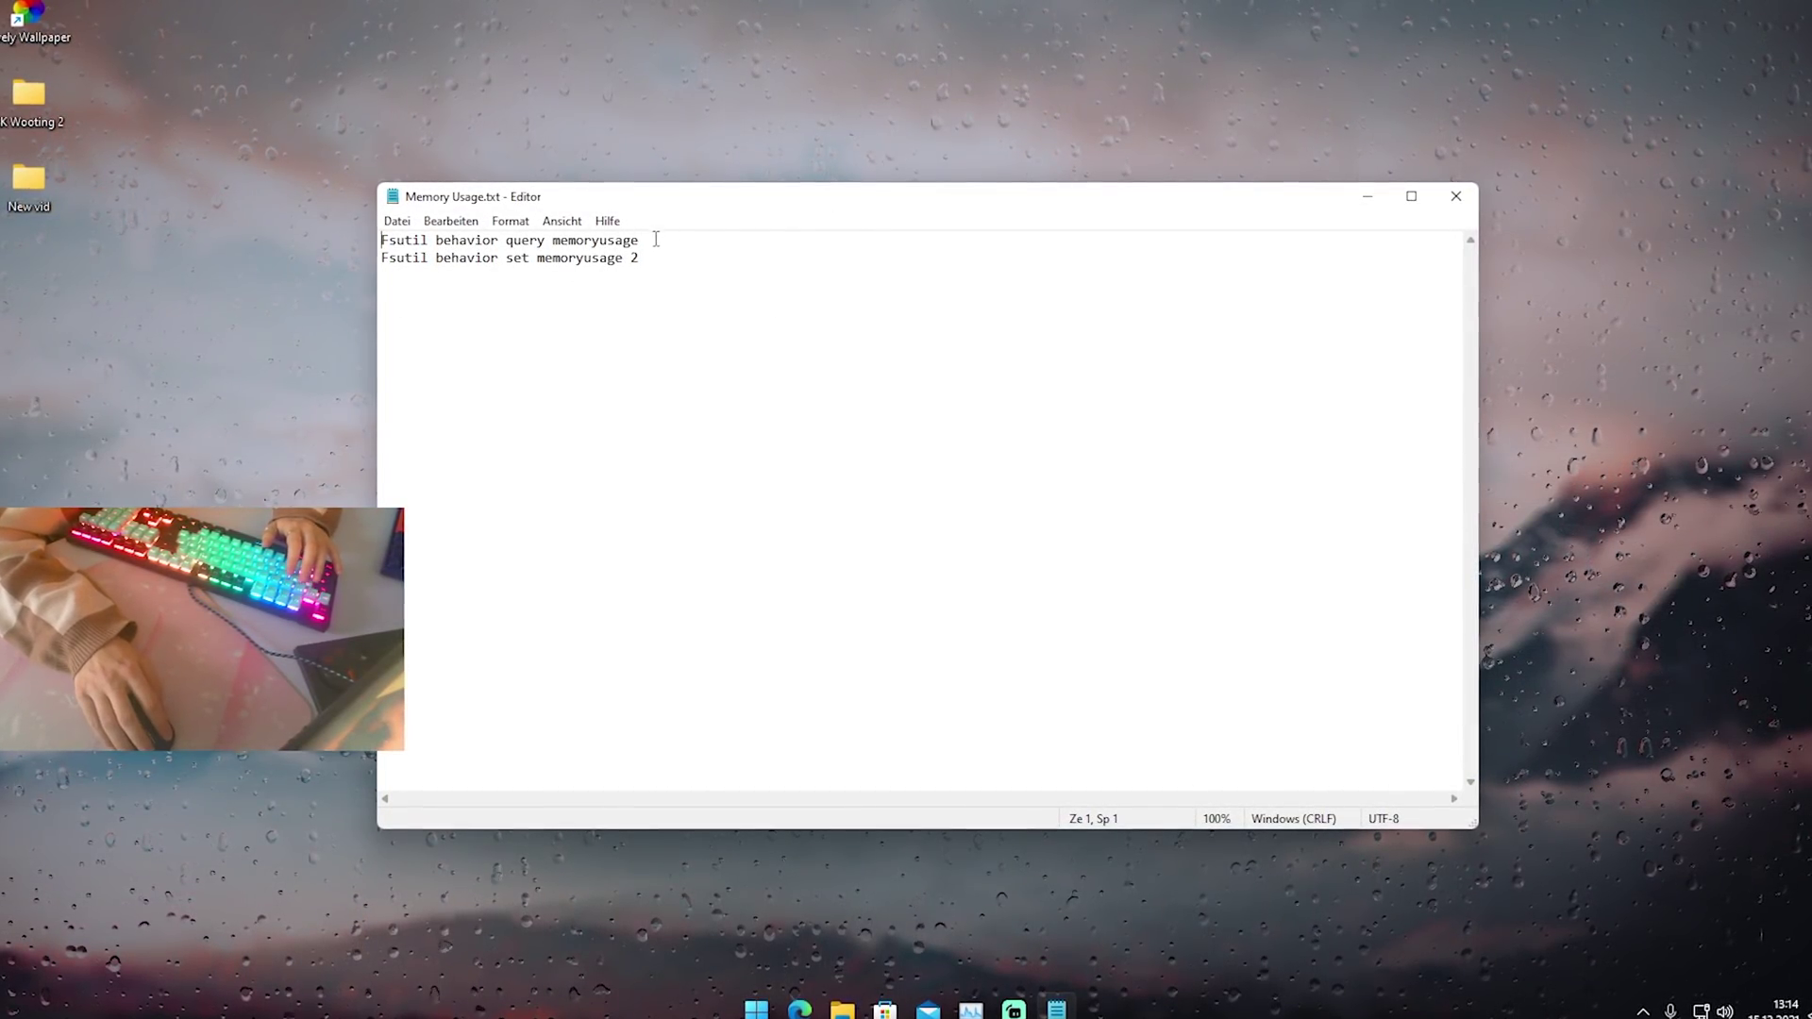
pyautogui.moveTo(654, 239); pyautogui.dragTo(430, 232)
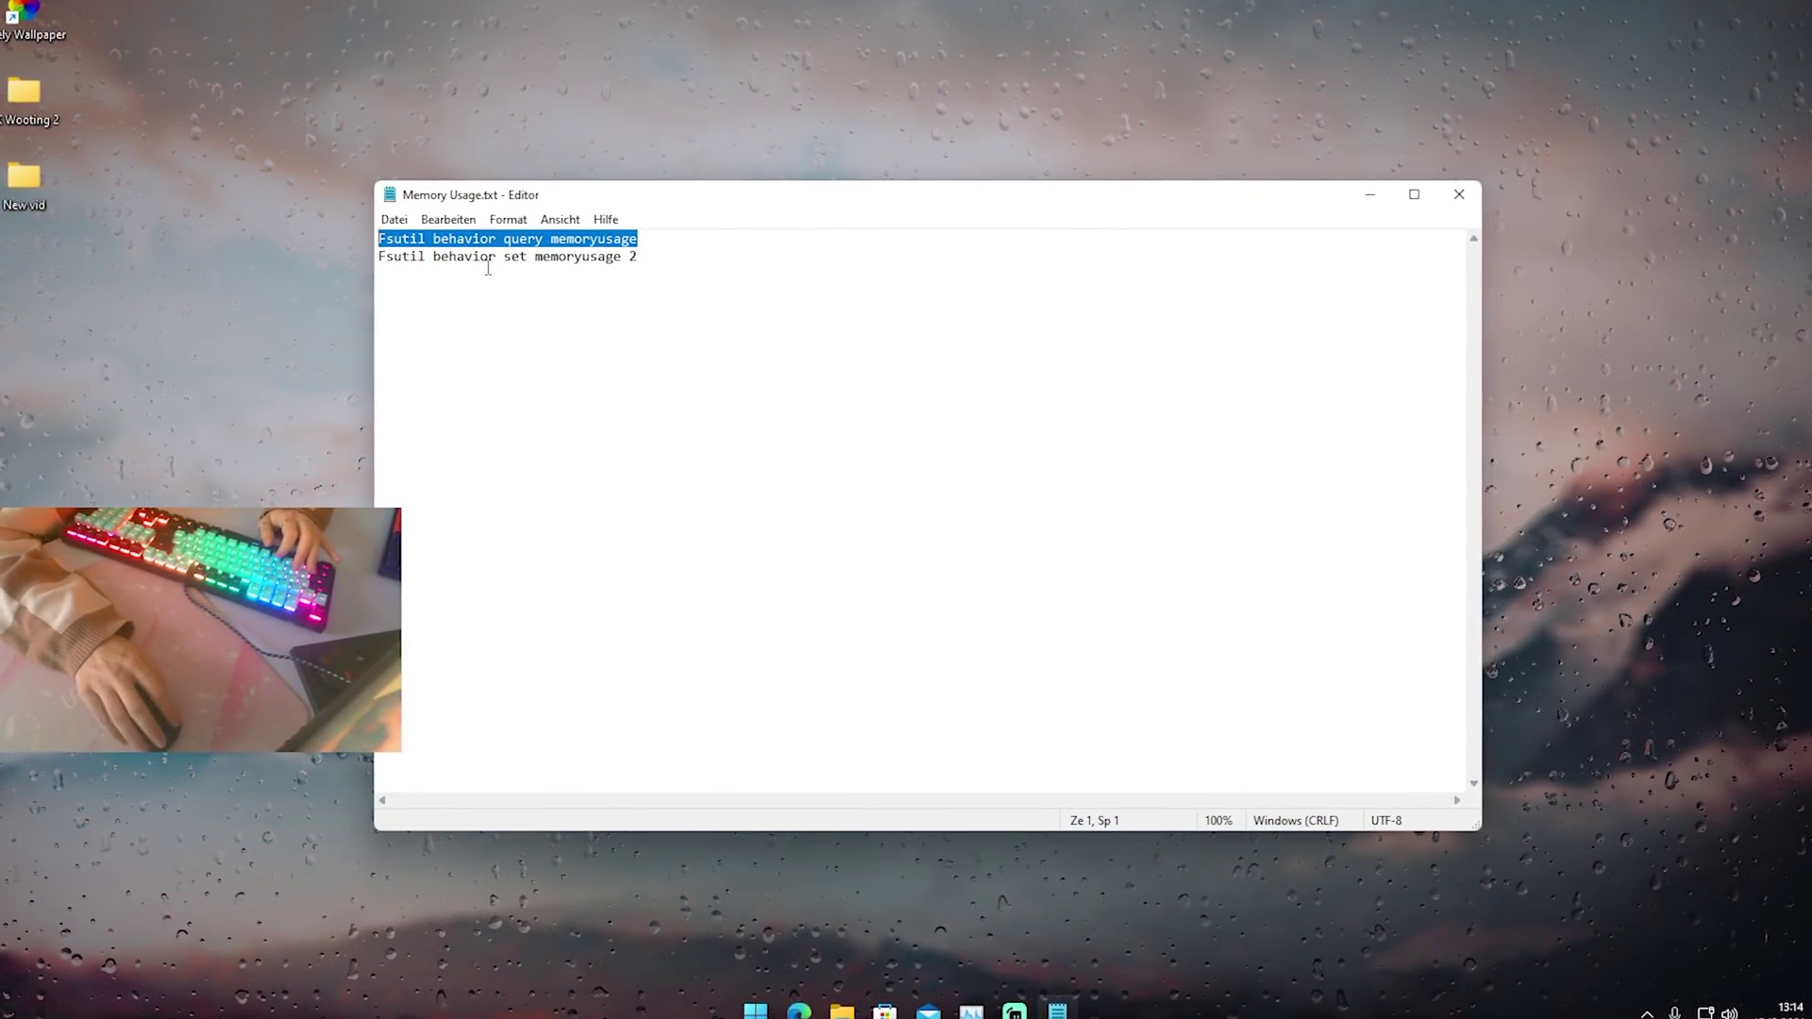
pyautogui.click(542, 283)
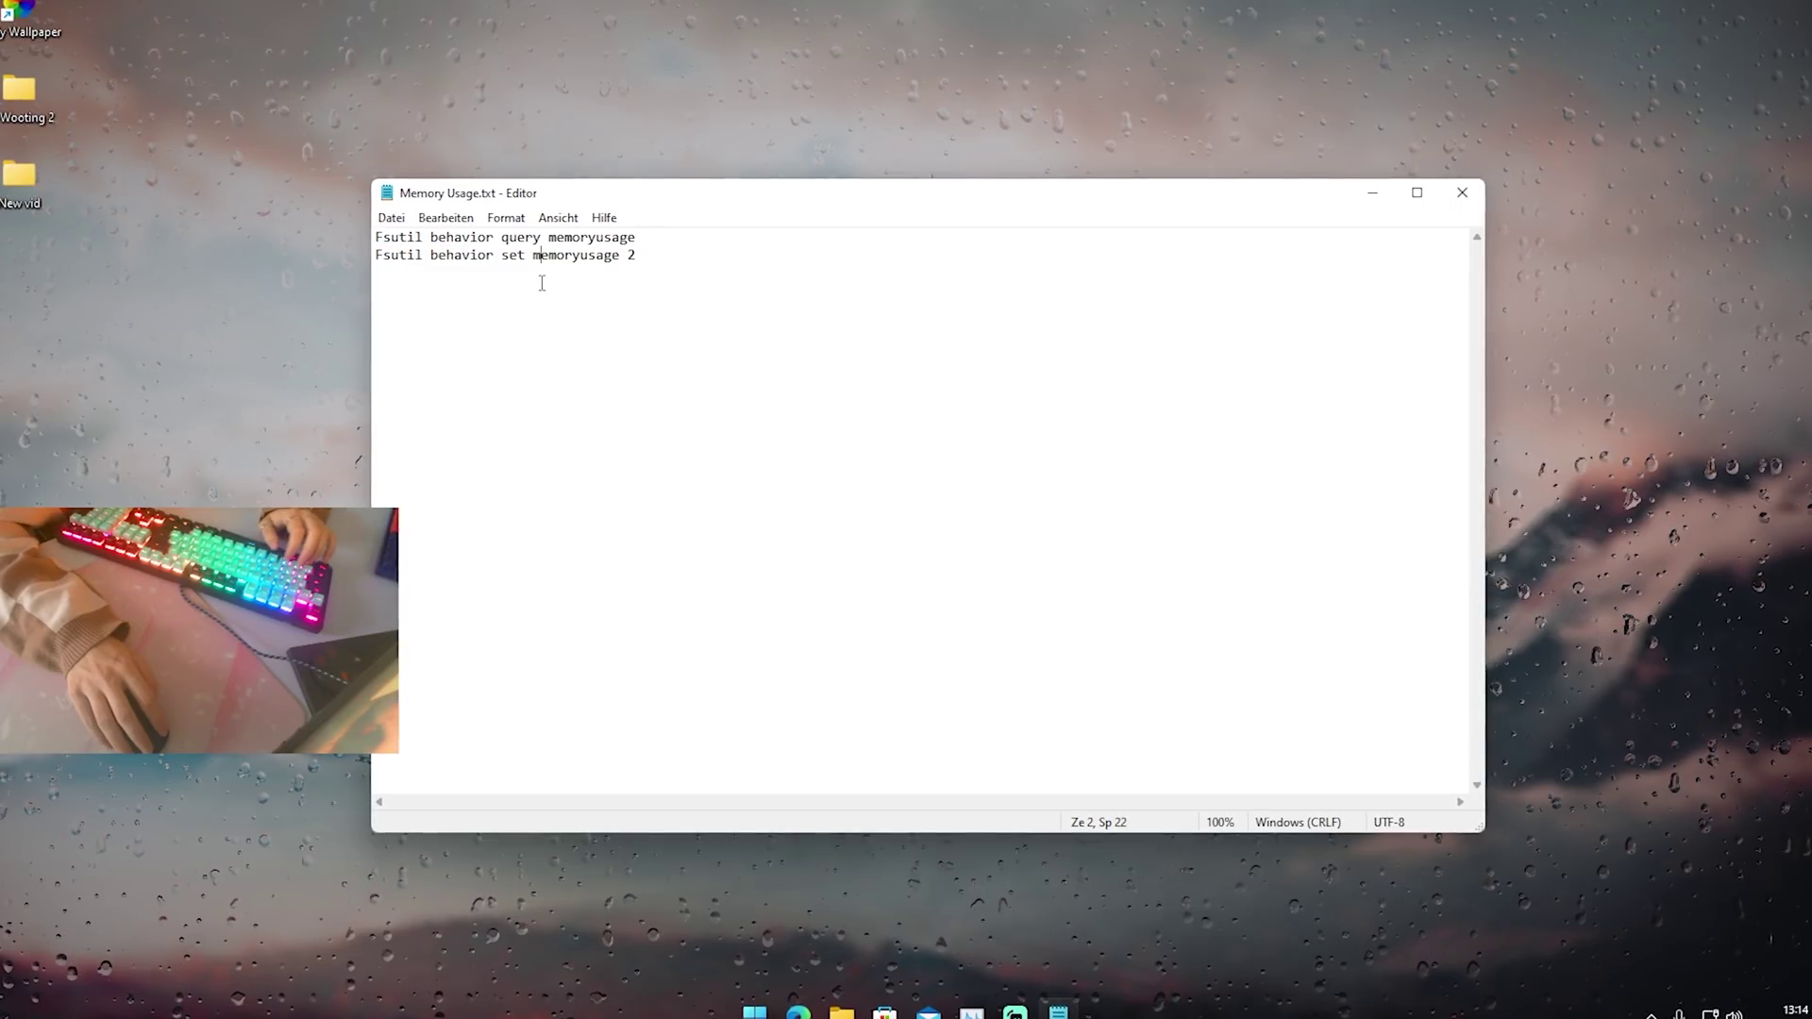
# Start Command Prompt as administrator and run the memoryusage query, which returns 1
pyautogui.press('super')
pyautogui.write('cmd')
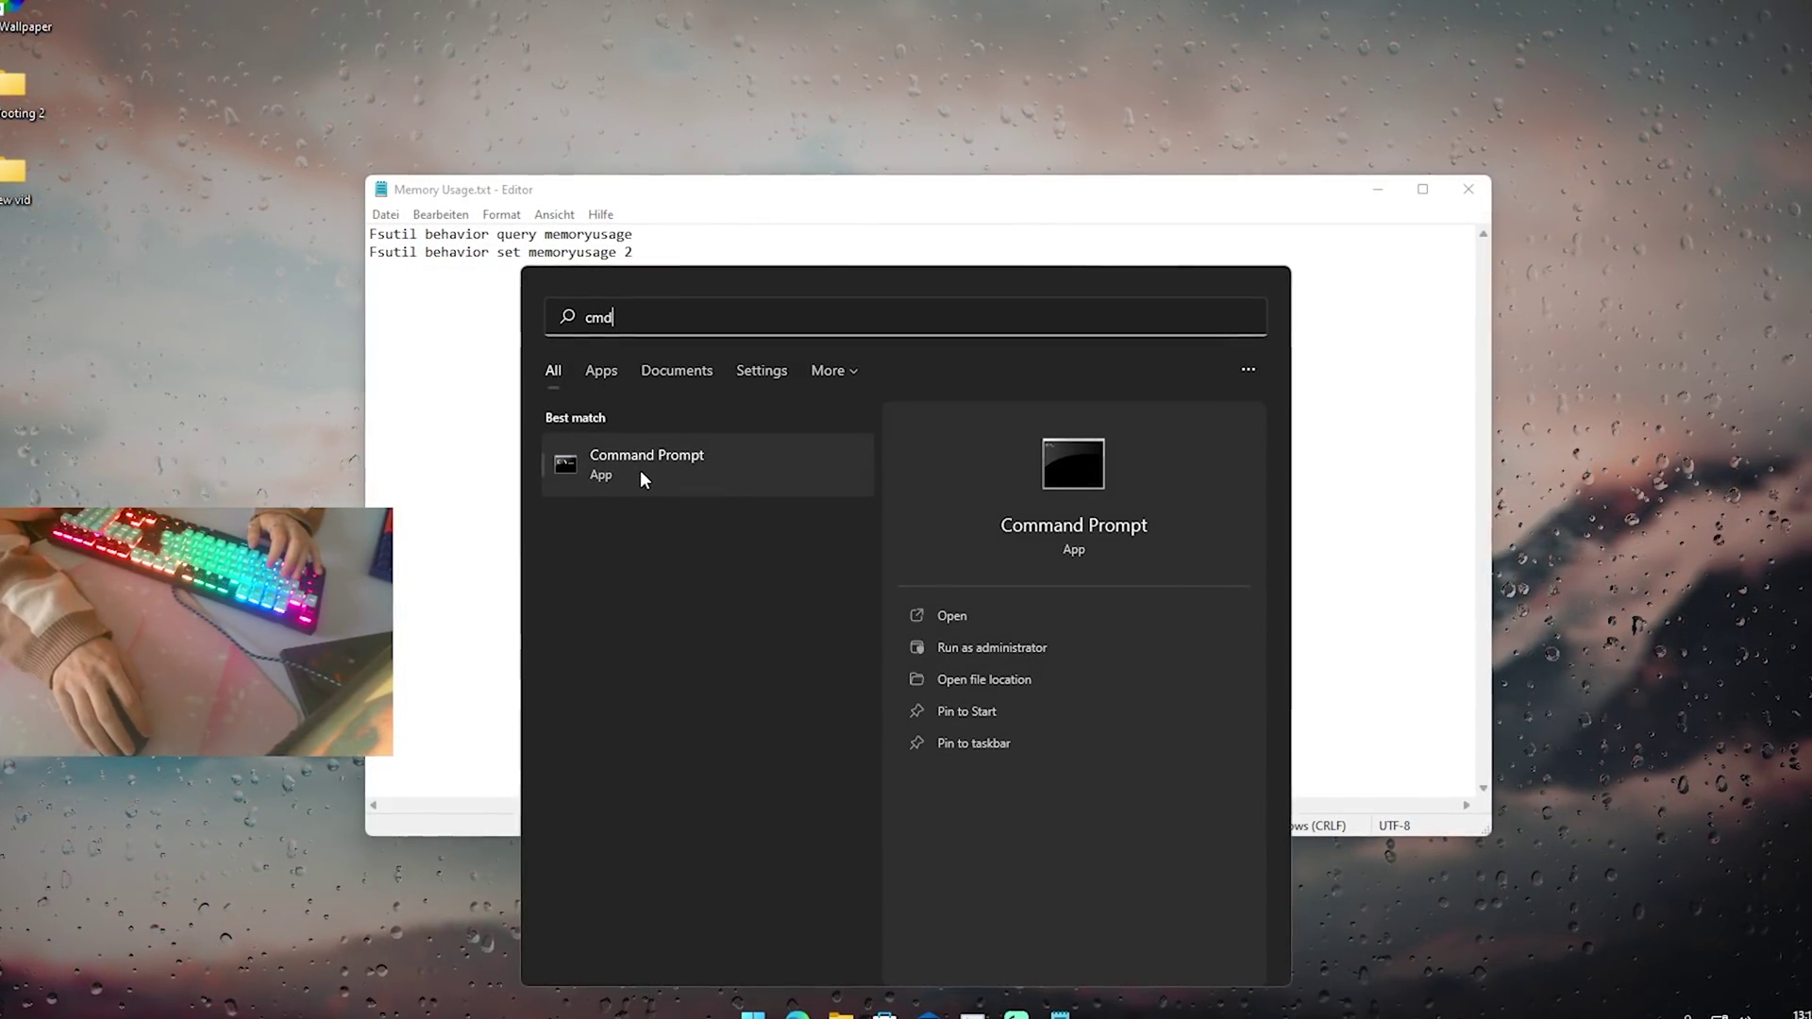
pyautogui.rightClick(644, 474)
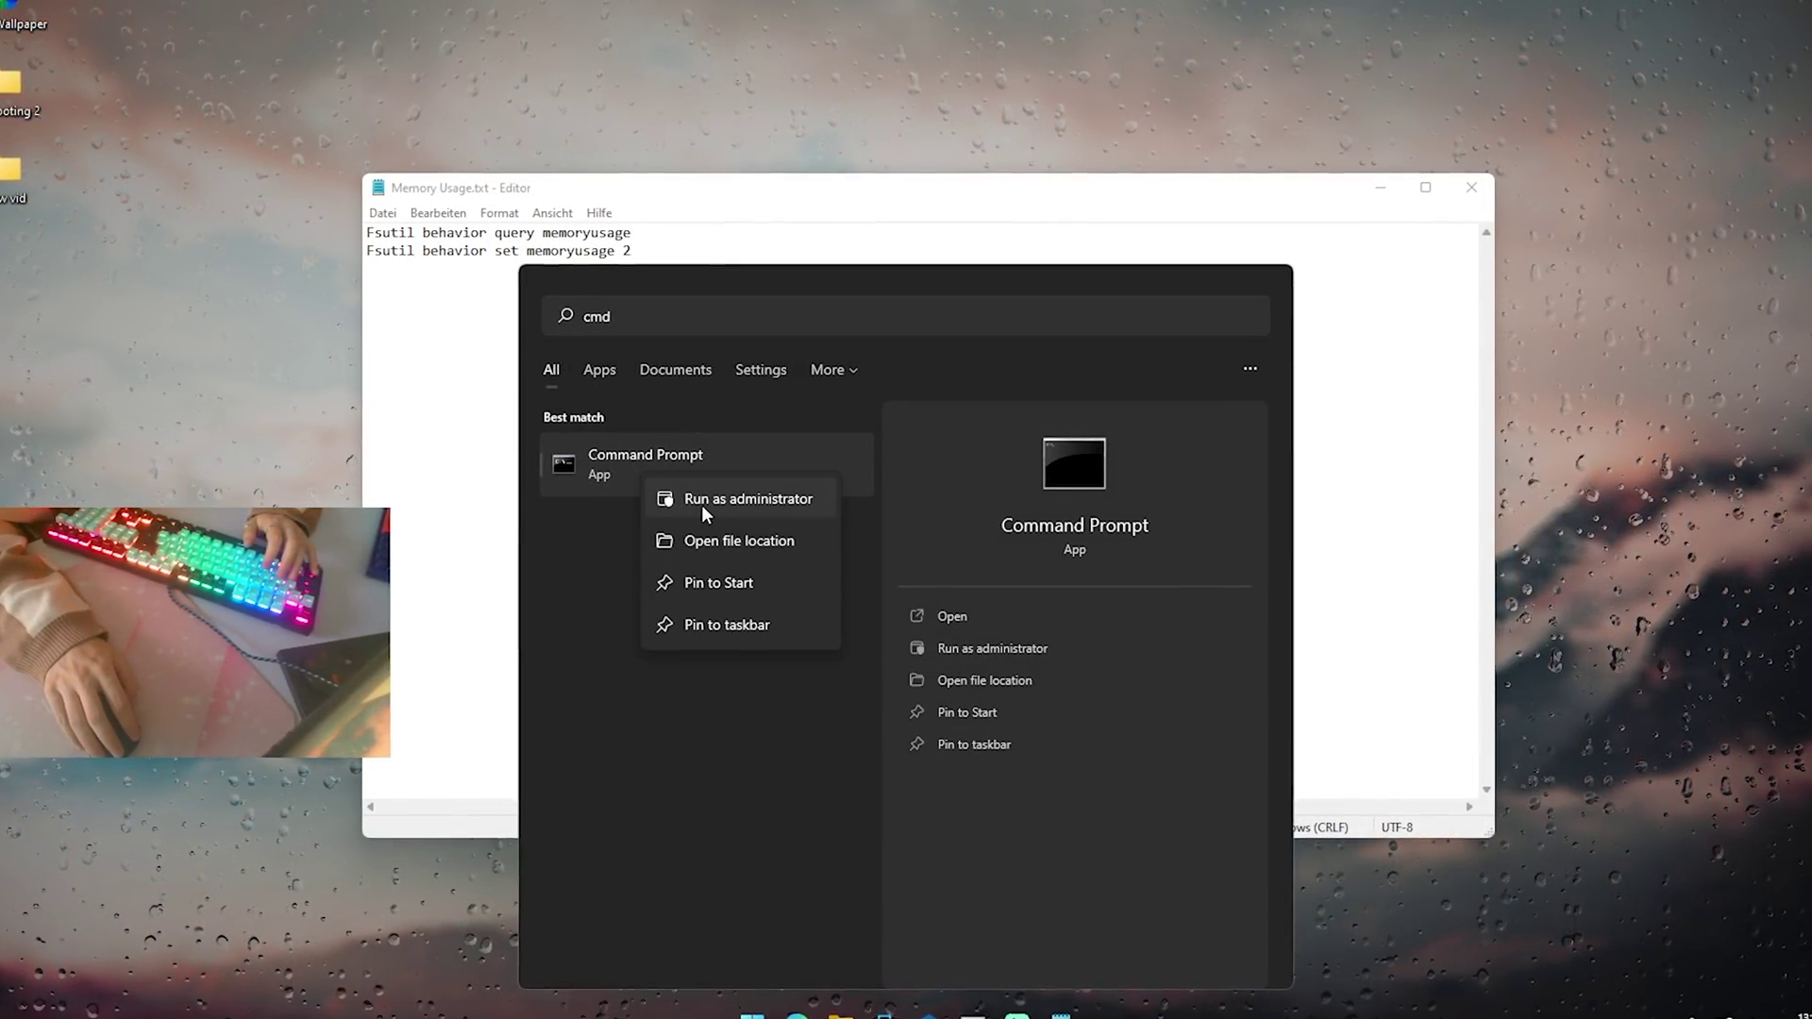
pyautogui.click(700, 506)
pyautogui.moveTo(564, 144); pyautogui.dragTo(1032, 279)
pyautogui.write('Fsutil behavior query memoryusage')
pyautogui.press('Return')
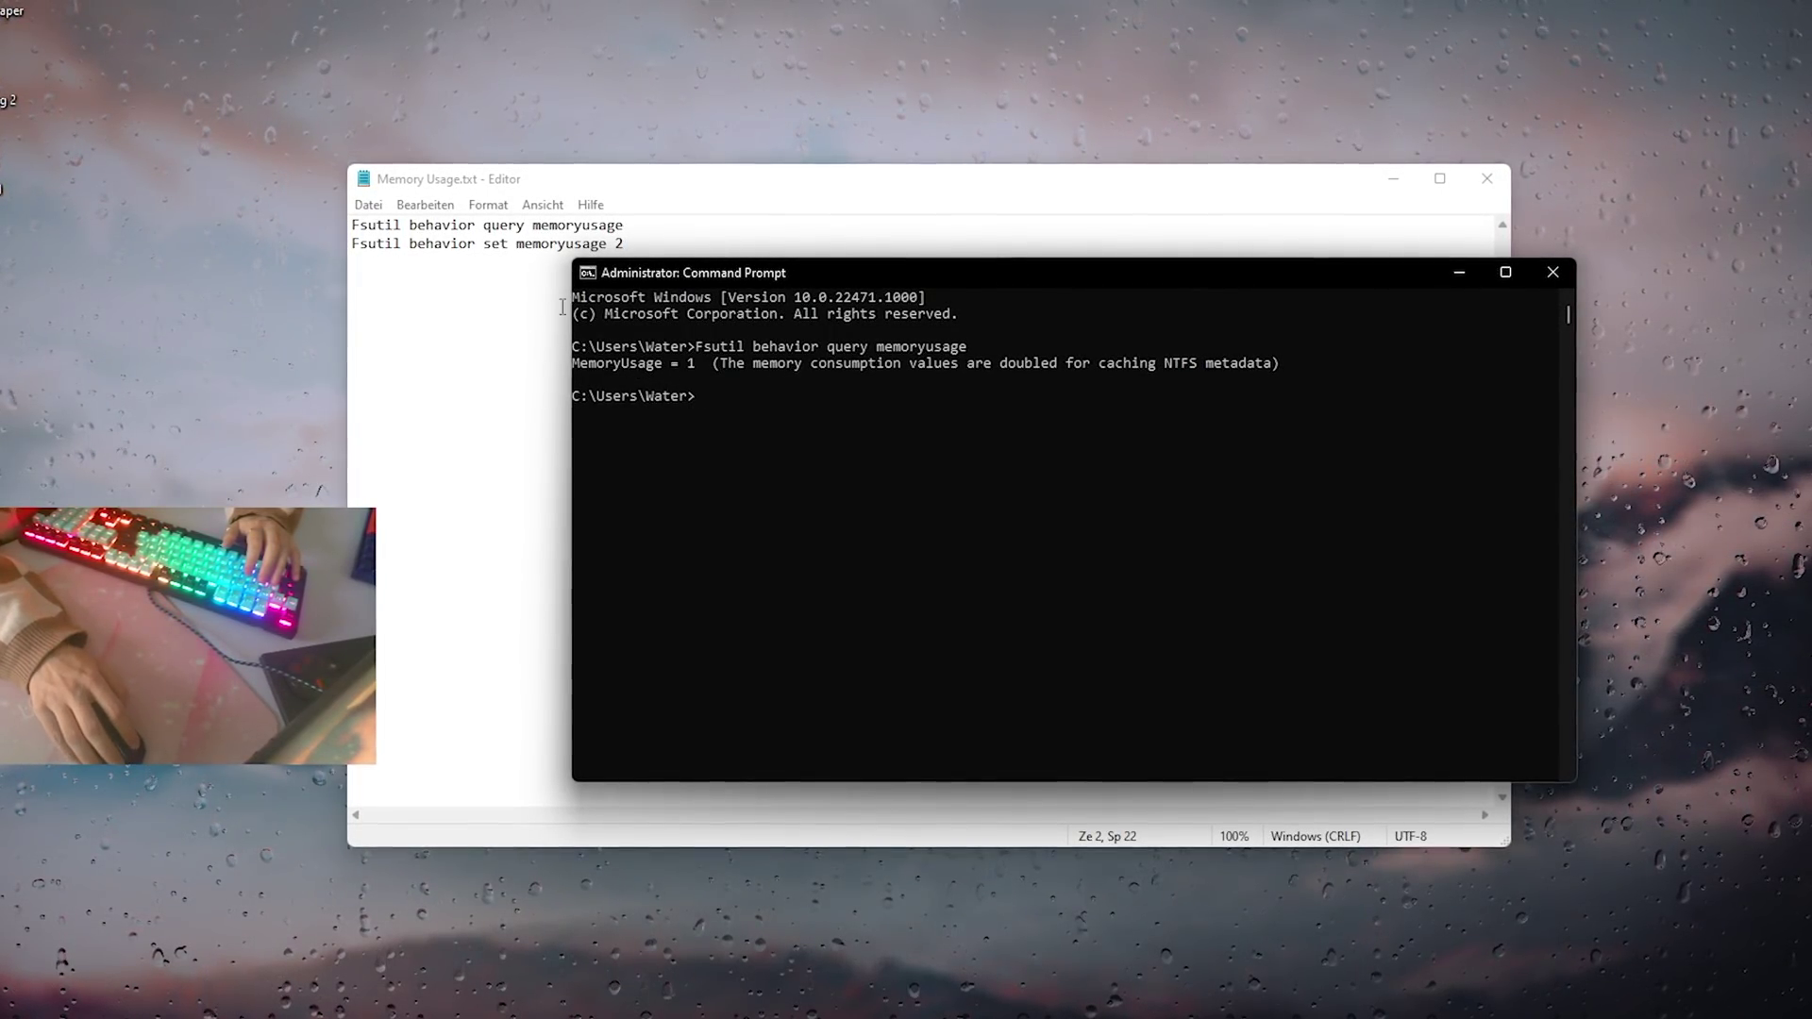
# Copy 'Fsutil behavior set memoryusage 2' from Notepad and run it in the admin Command Prompt
pyautogui.moveTo(649, 244); pyautogui.dragTo(346, 246)
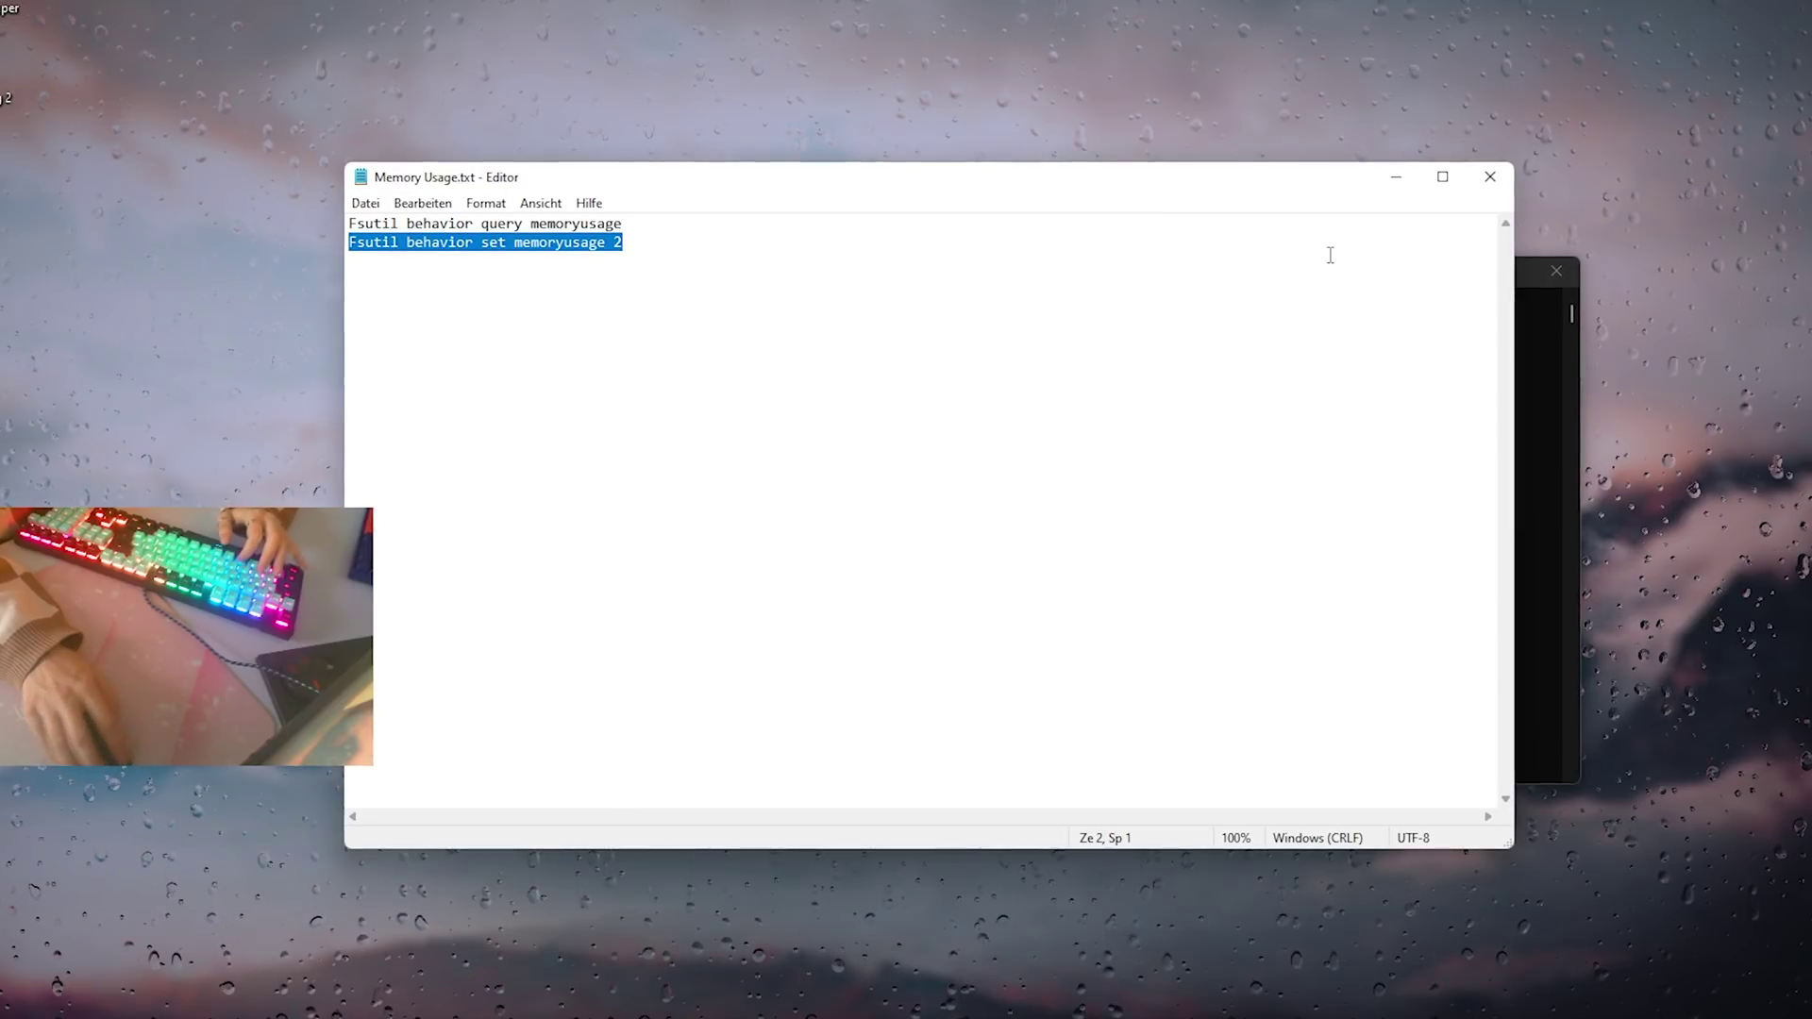
pyautogui.click(1540, 403)
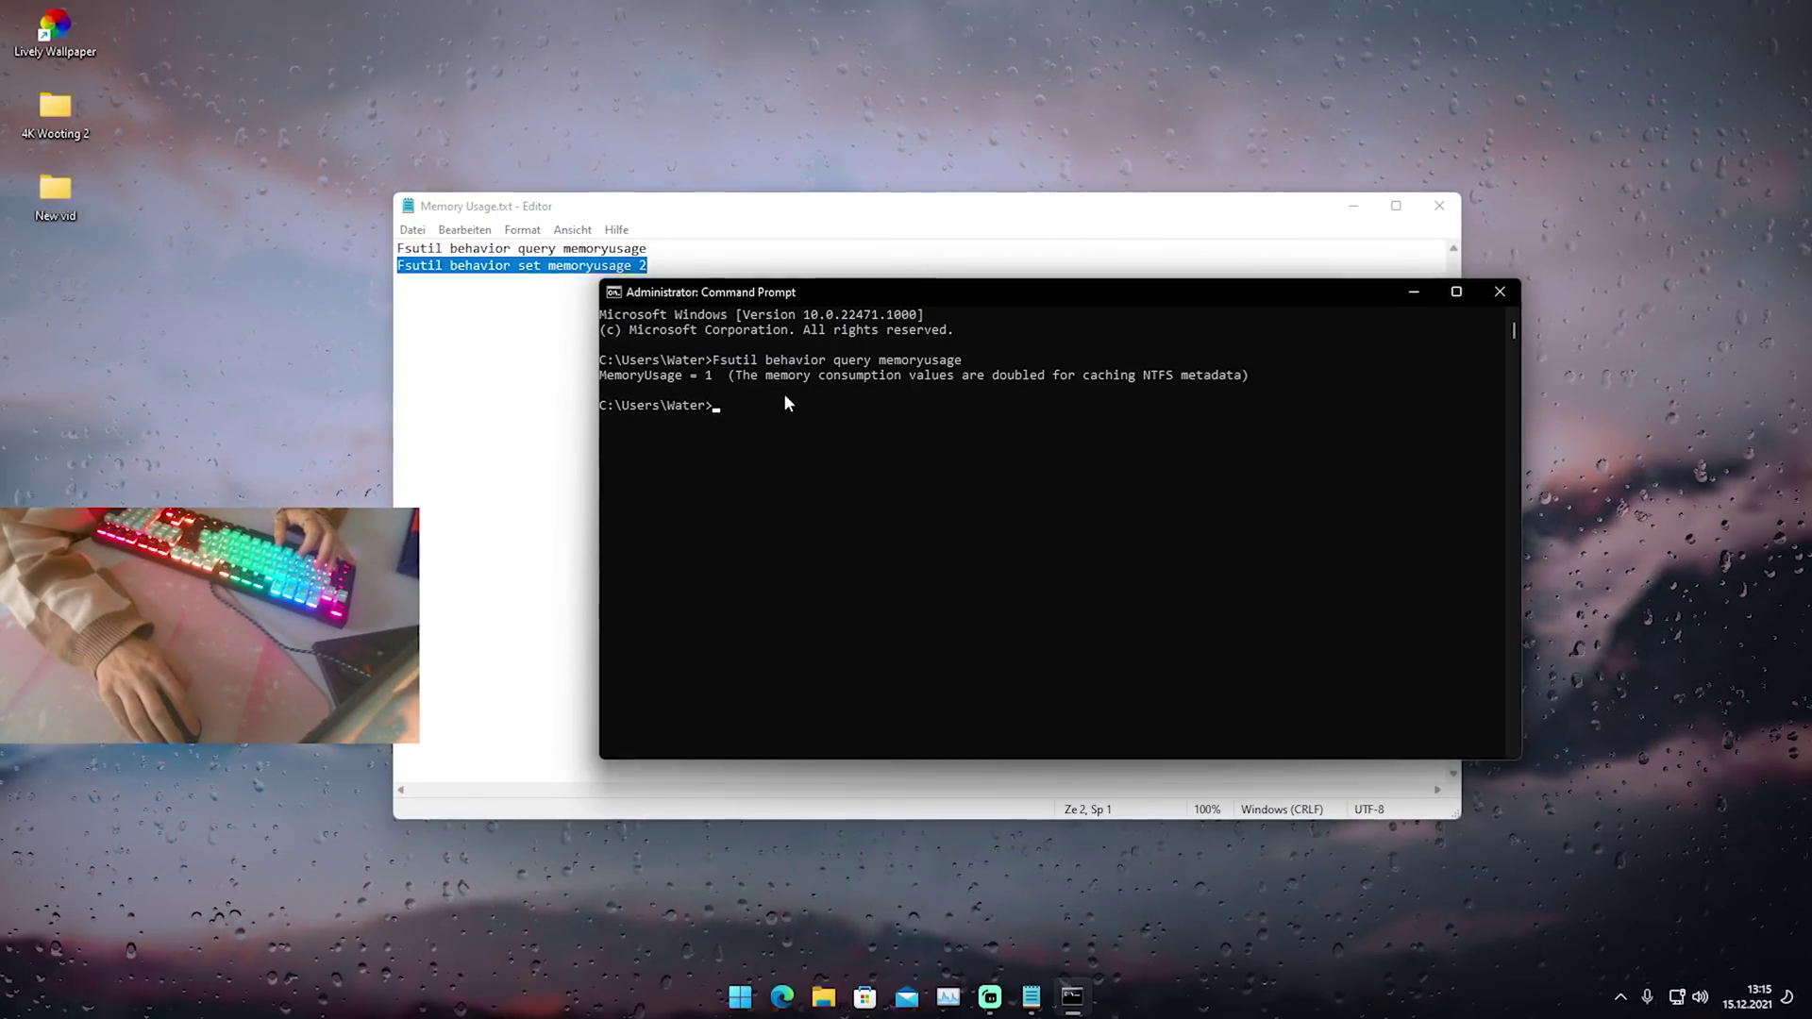
pyautogui.write('Fsutil behavior set memoryusage 2')
pyautogui.press('Return')
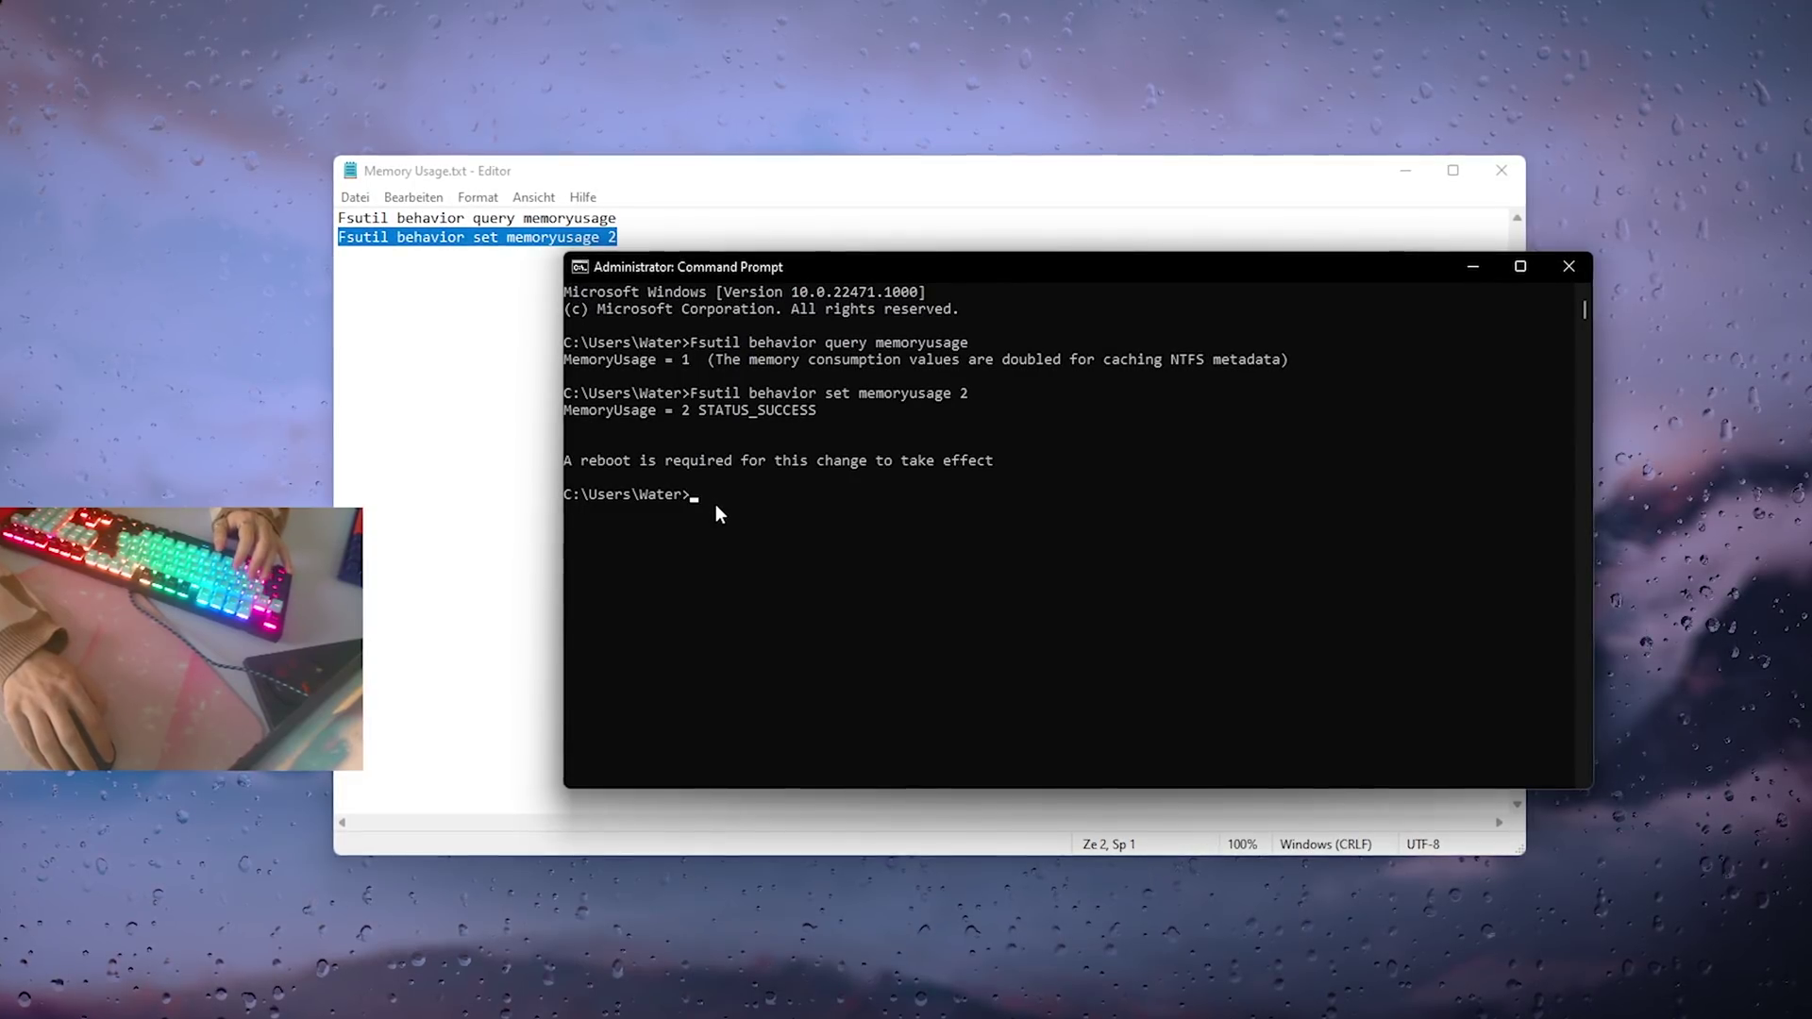
pyautogui.press('Up')
pyautogui.press('BackSpace')
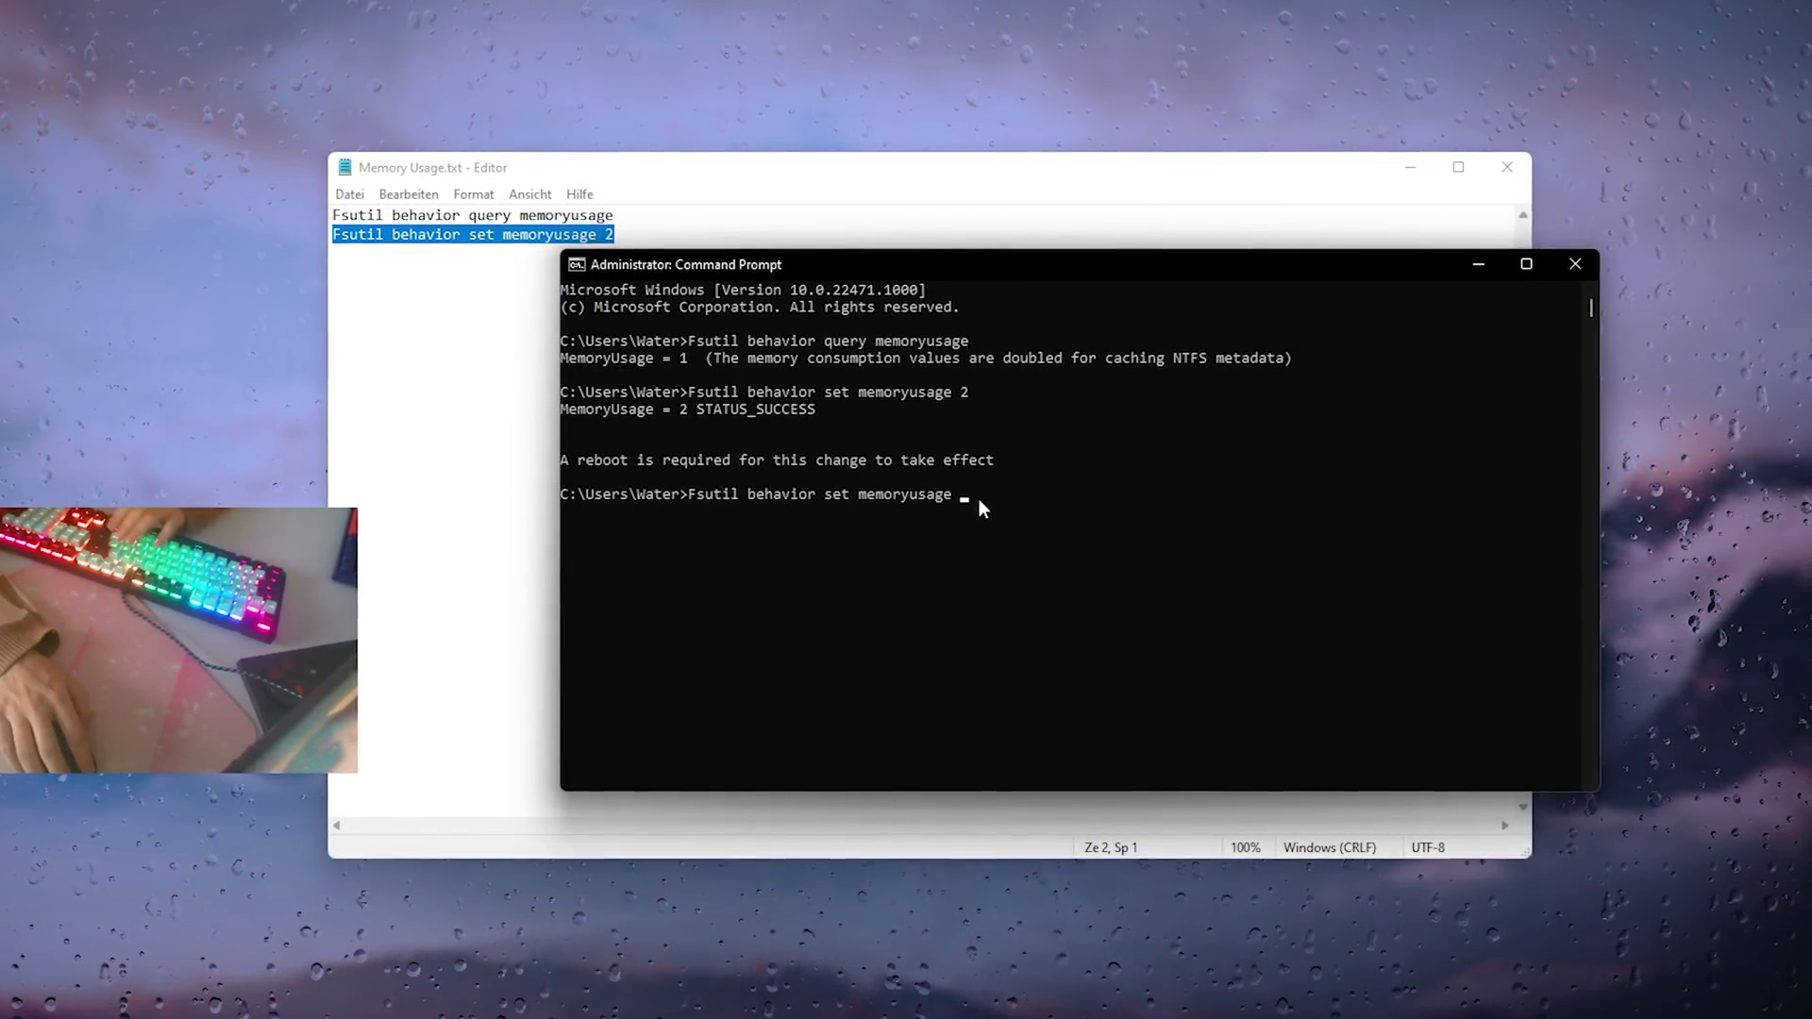
# Close Command Prompt and open the MENU panel from the Fortnite lobby's side panel
pyautogui.click(1575, 264)
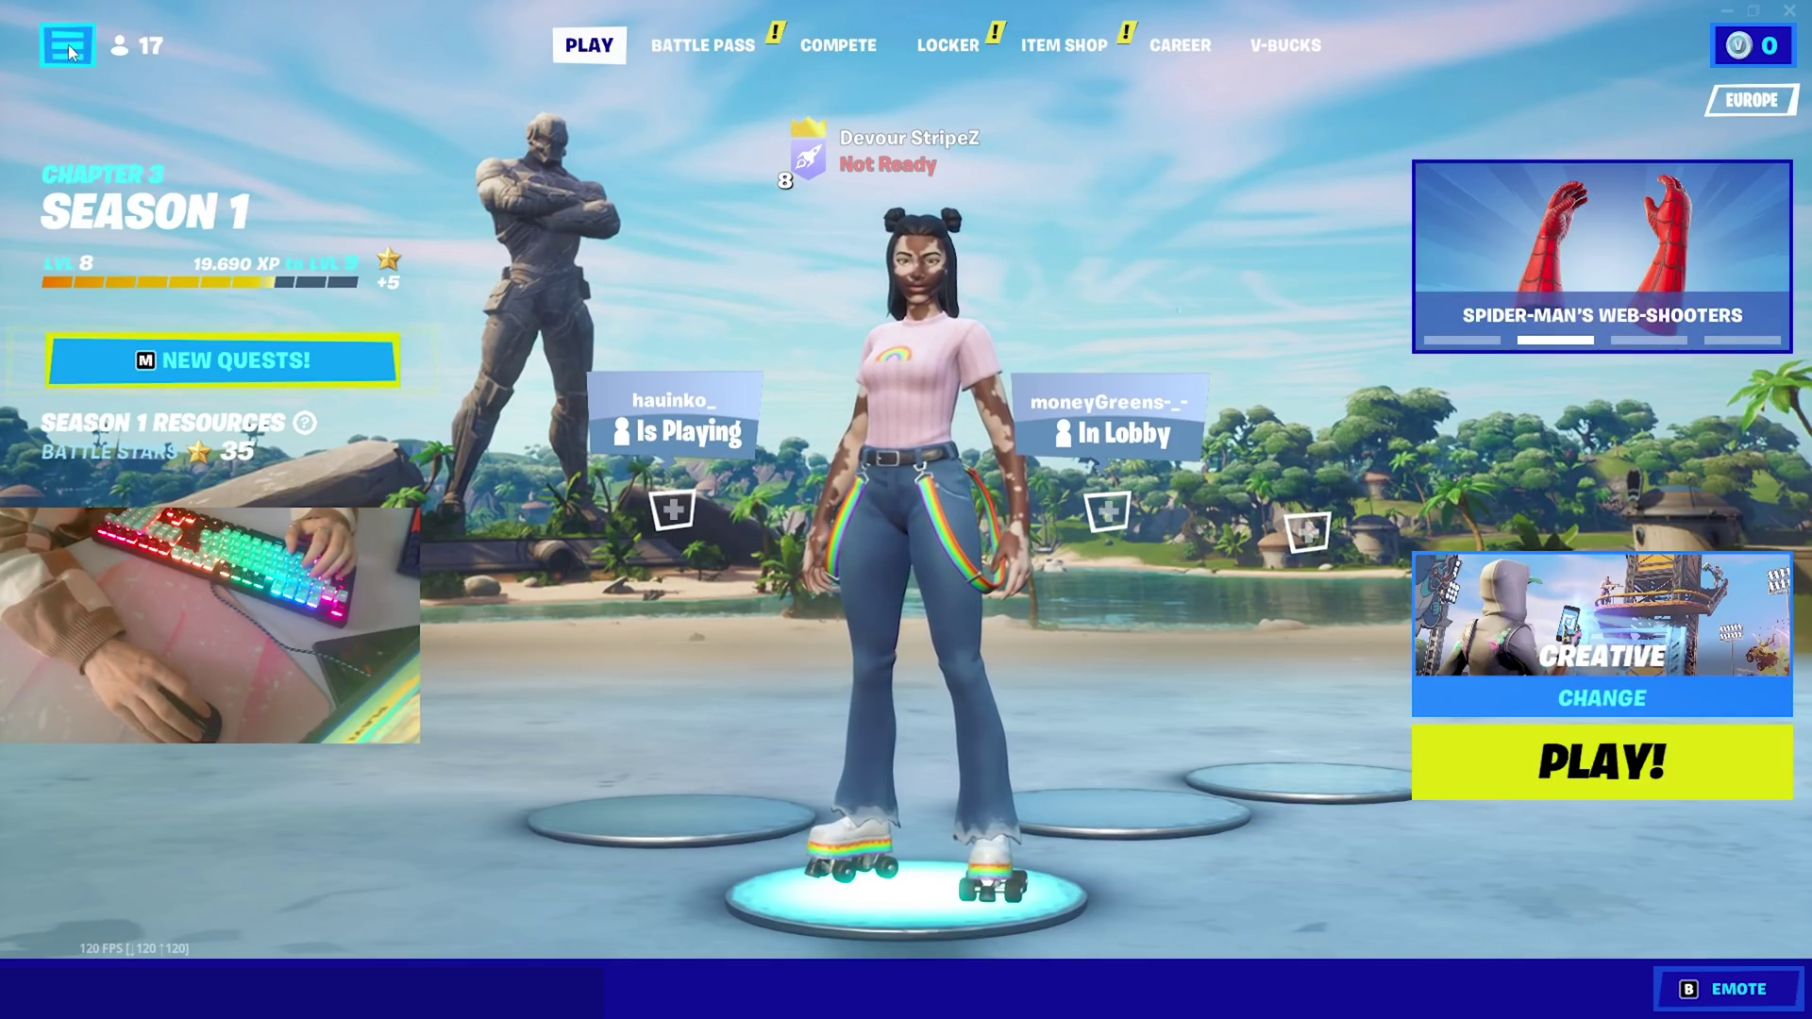
pyautogui.click(137, 46)
pyautogui.click(49, 857)
# In Fortnite's Video settings, set View Distance to MEDIUM, switching the preset to Custom
pyautogui.click(321, 159)
pyautogui.scroll(-6, 677, 440)
pyautogui.scroll(-5, 475, 666)
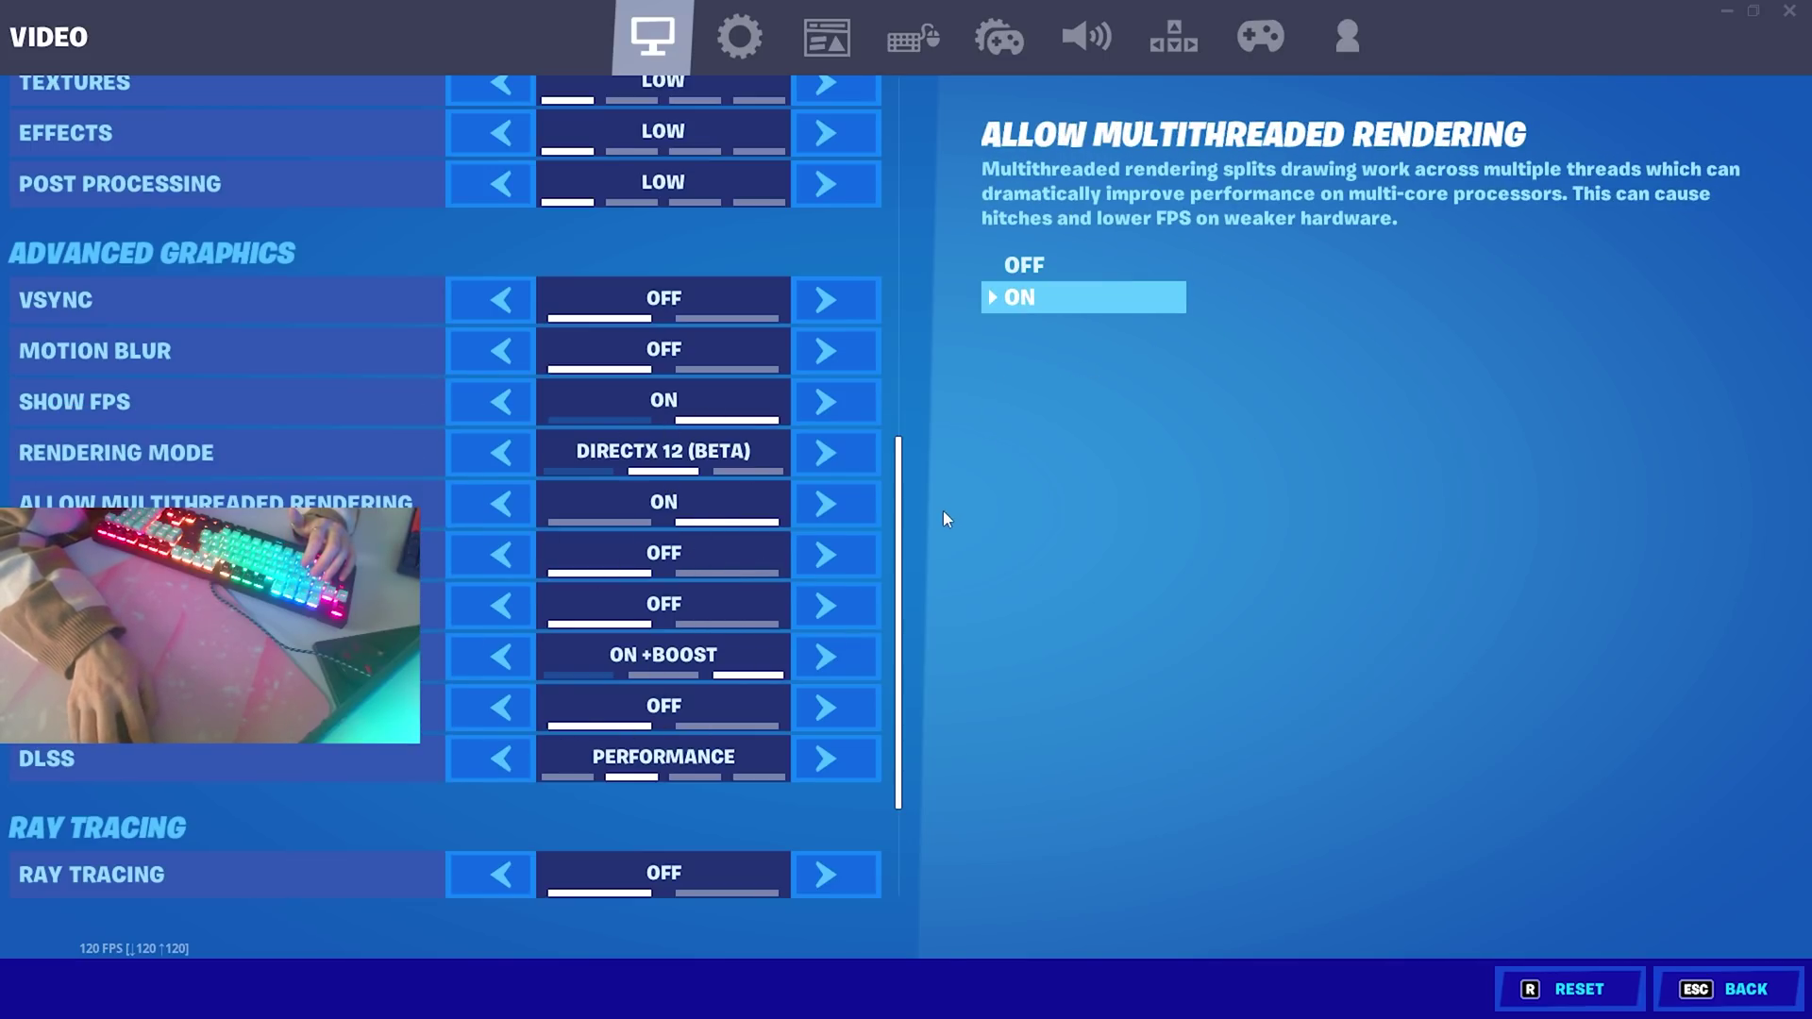
pyautogui.moveTo(898, 522); pyautogui.dragTo(915, 131)
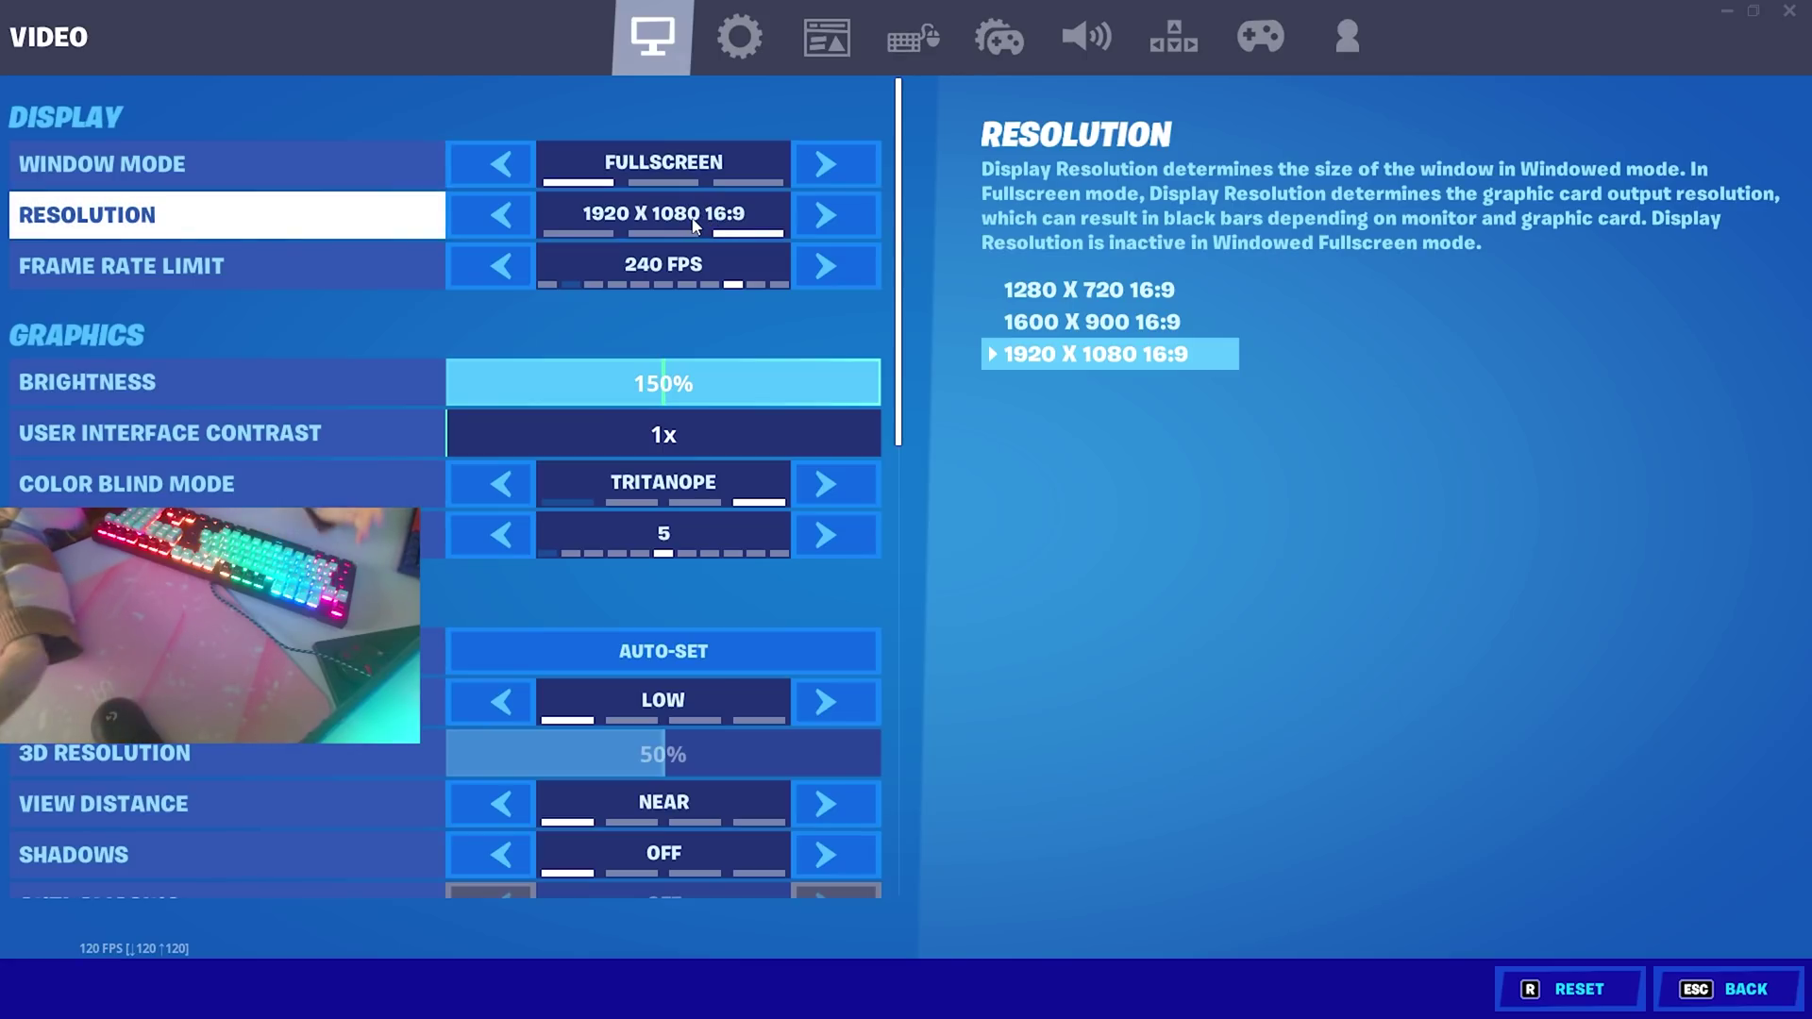
pyautogui.moveTo(898, 247); pyautogui.dragTo(914, 446)
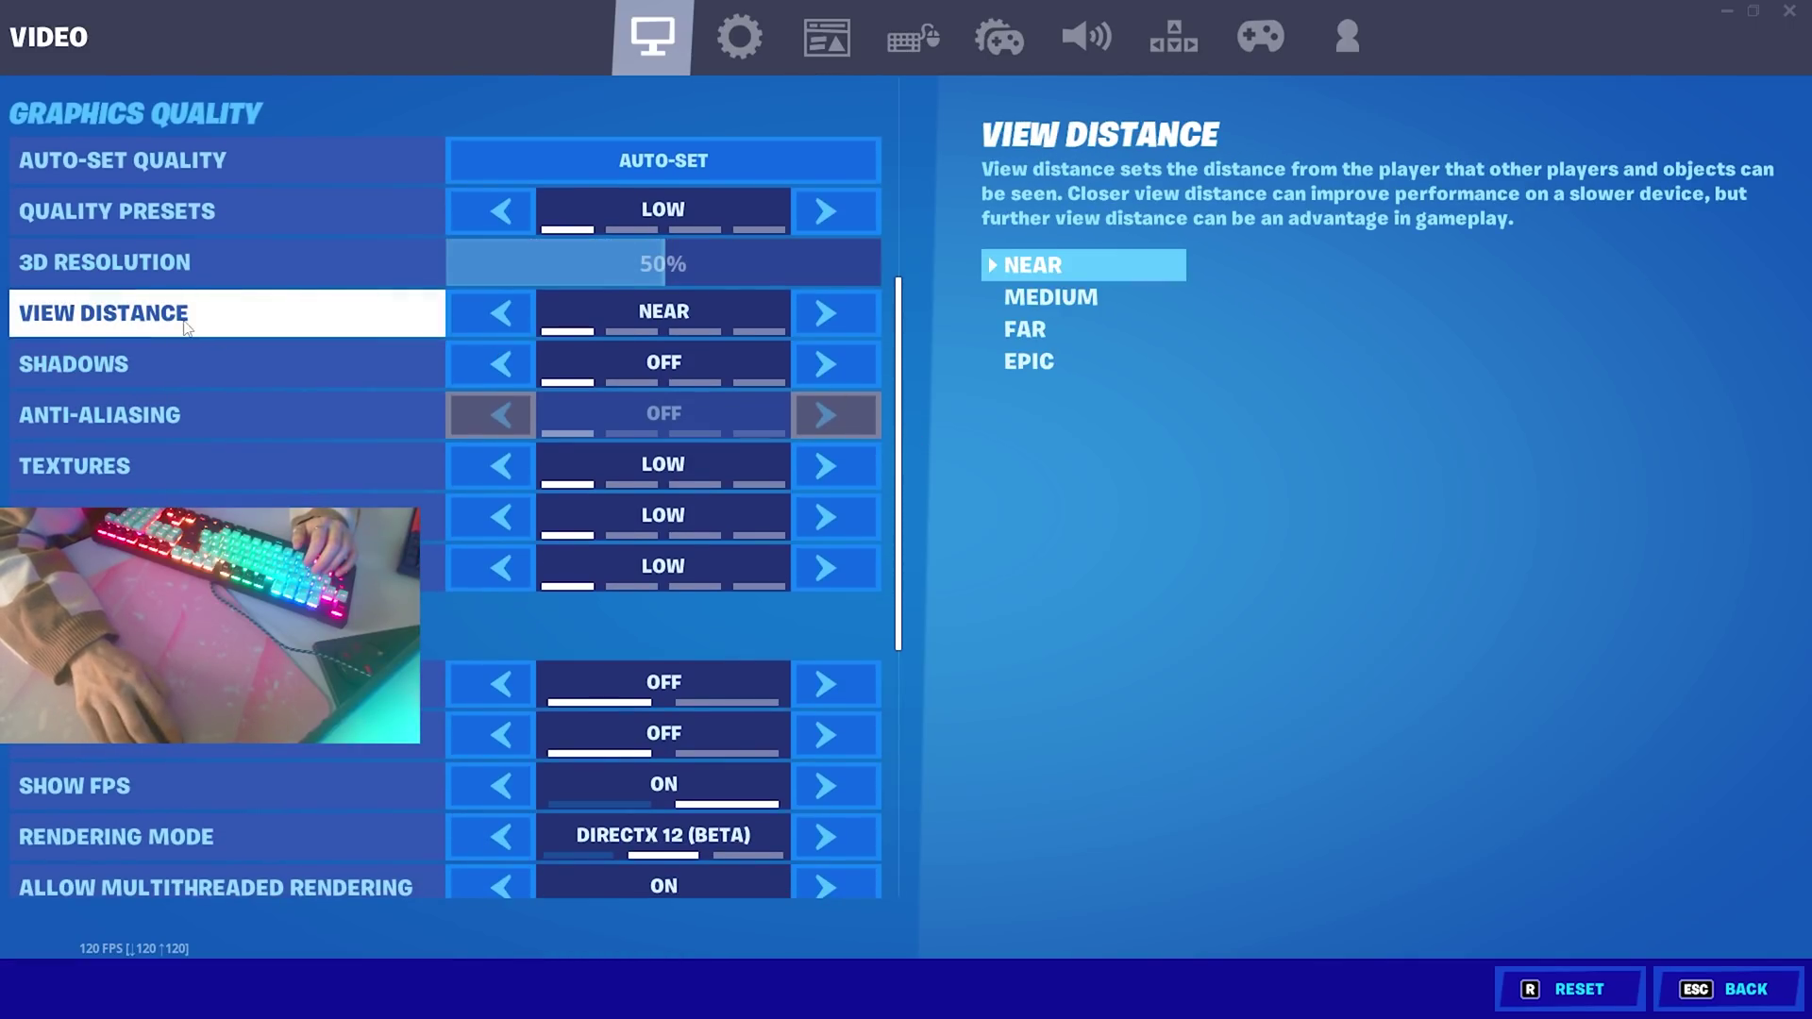
pyautogui.click(840, 332)
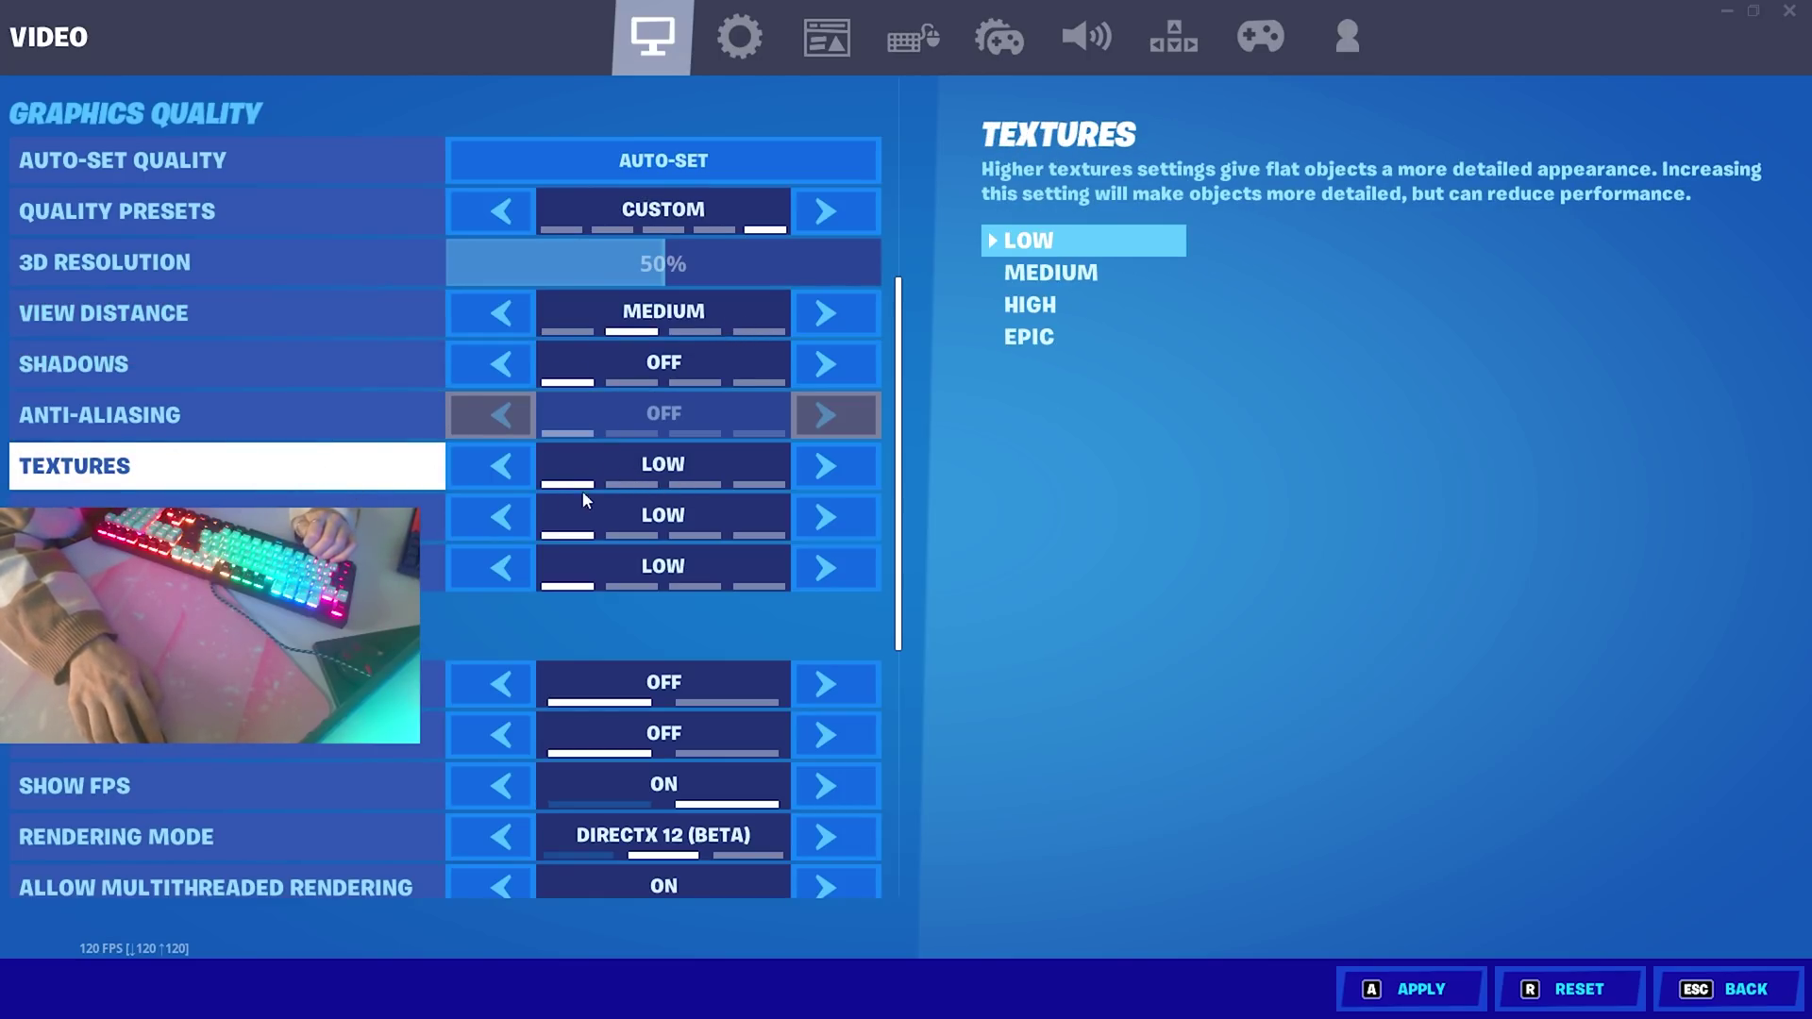
pyautogui.scroll(-1, 898, 519)
pyautogui.scroll(-5, 899, 519)
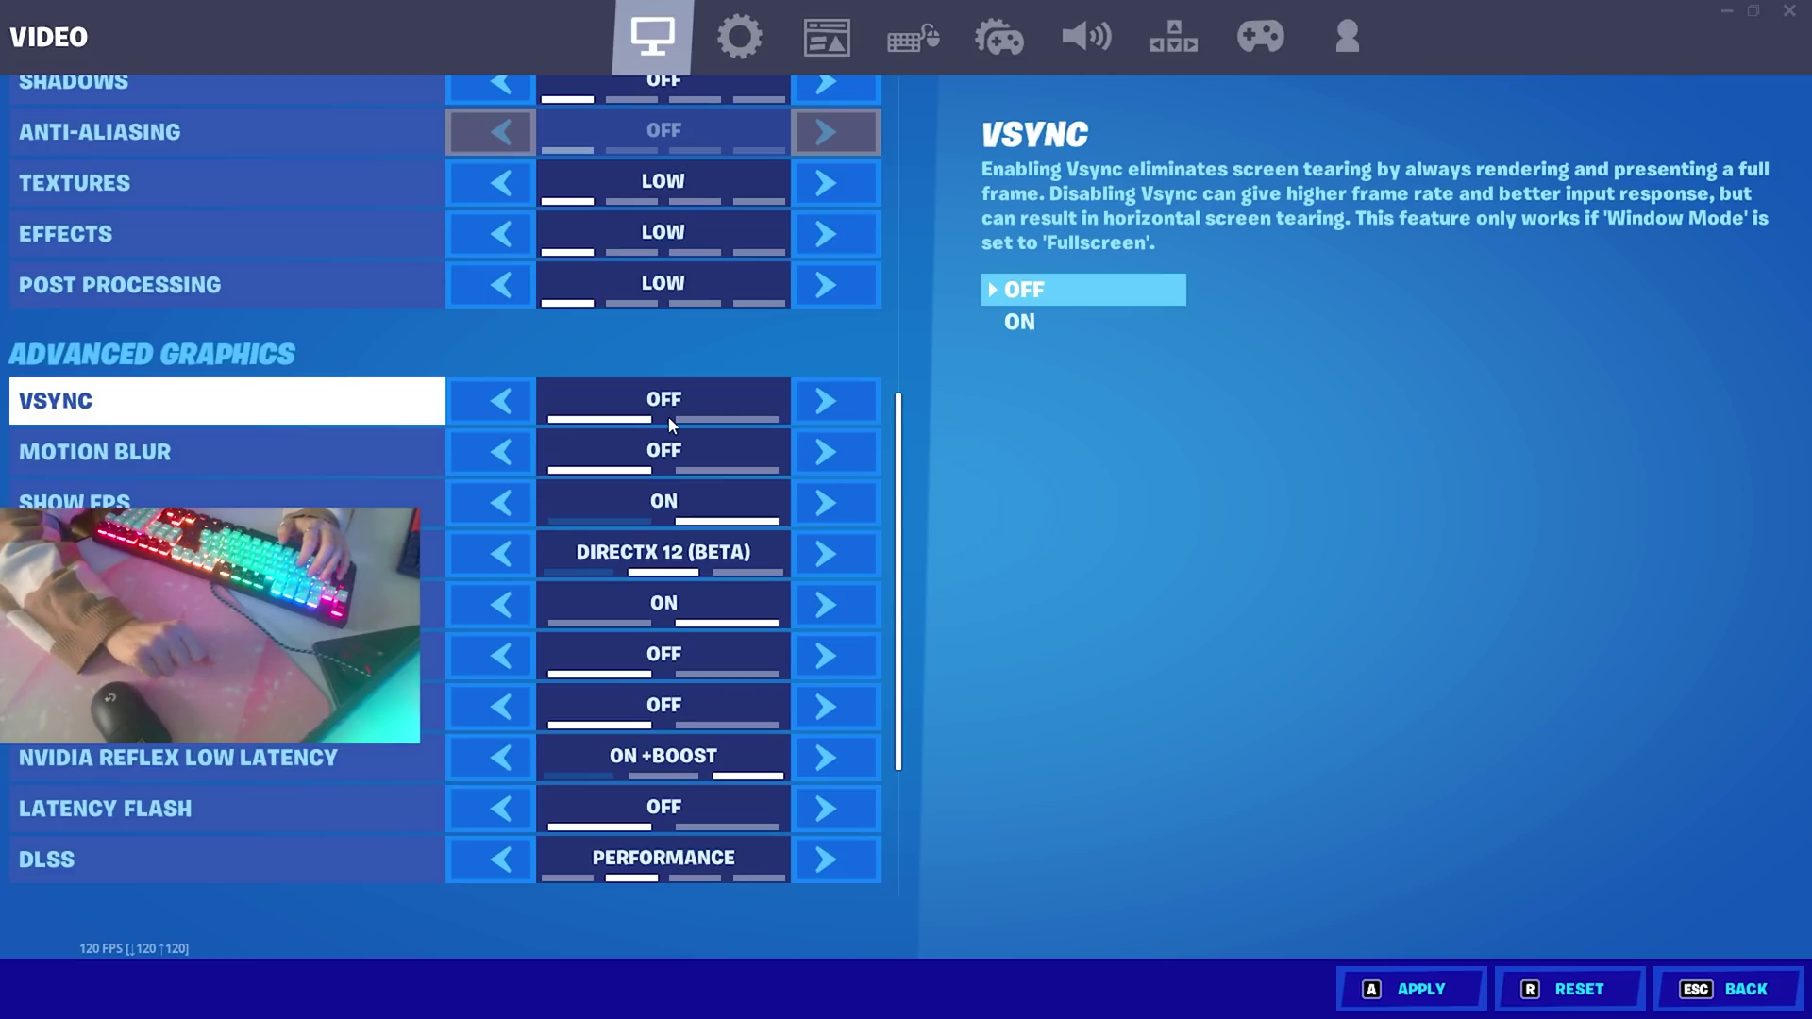
pyautogui.scroll(-1, 661, 406)
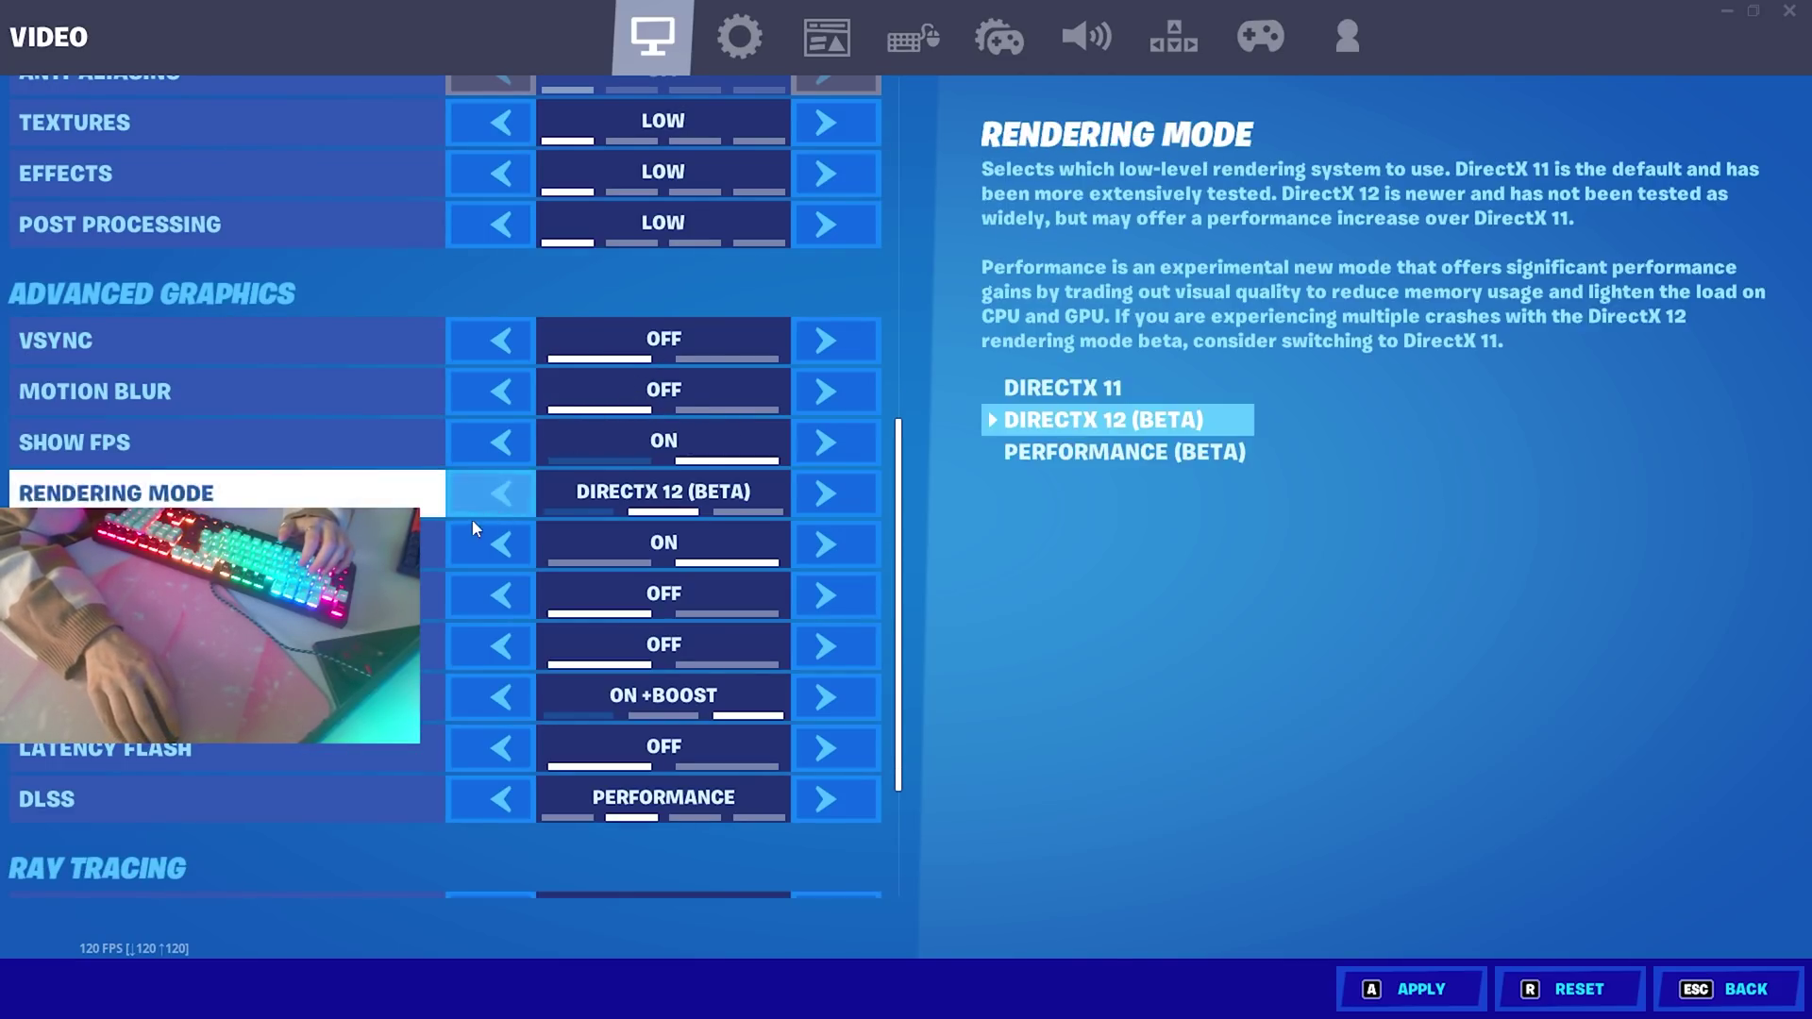
pyautogui.scroll(-1, 720, 510)
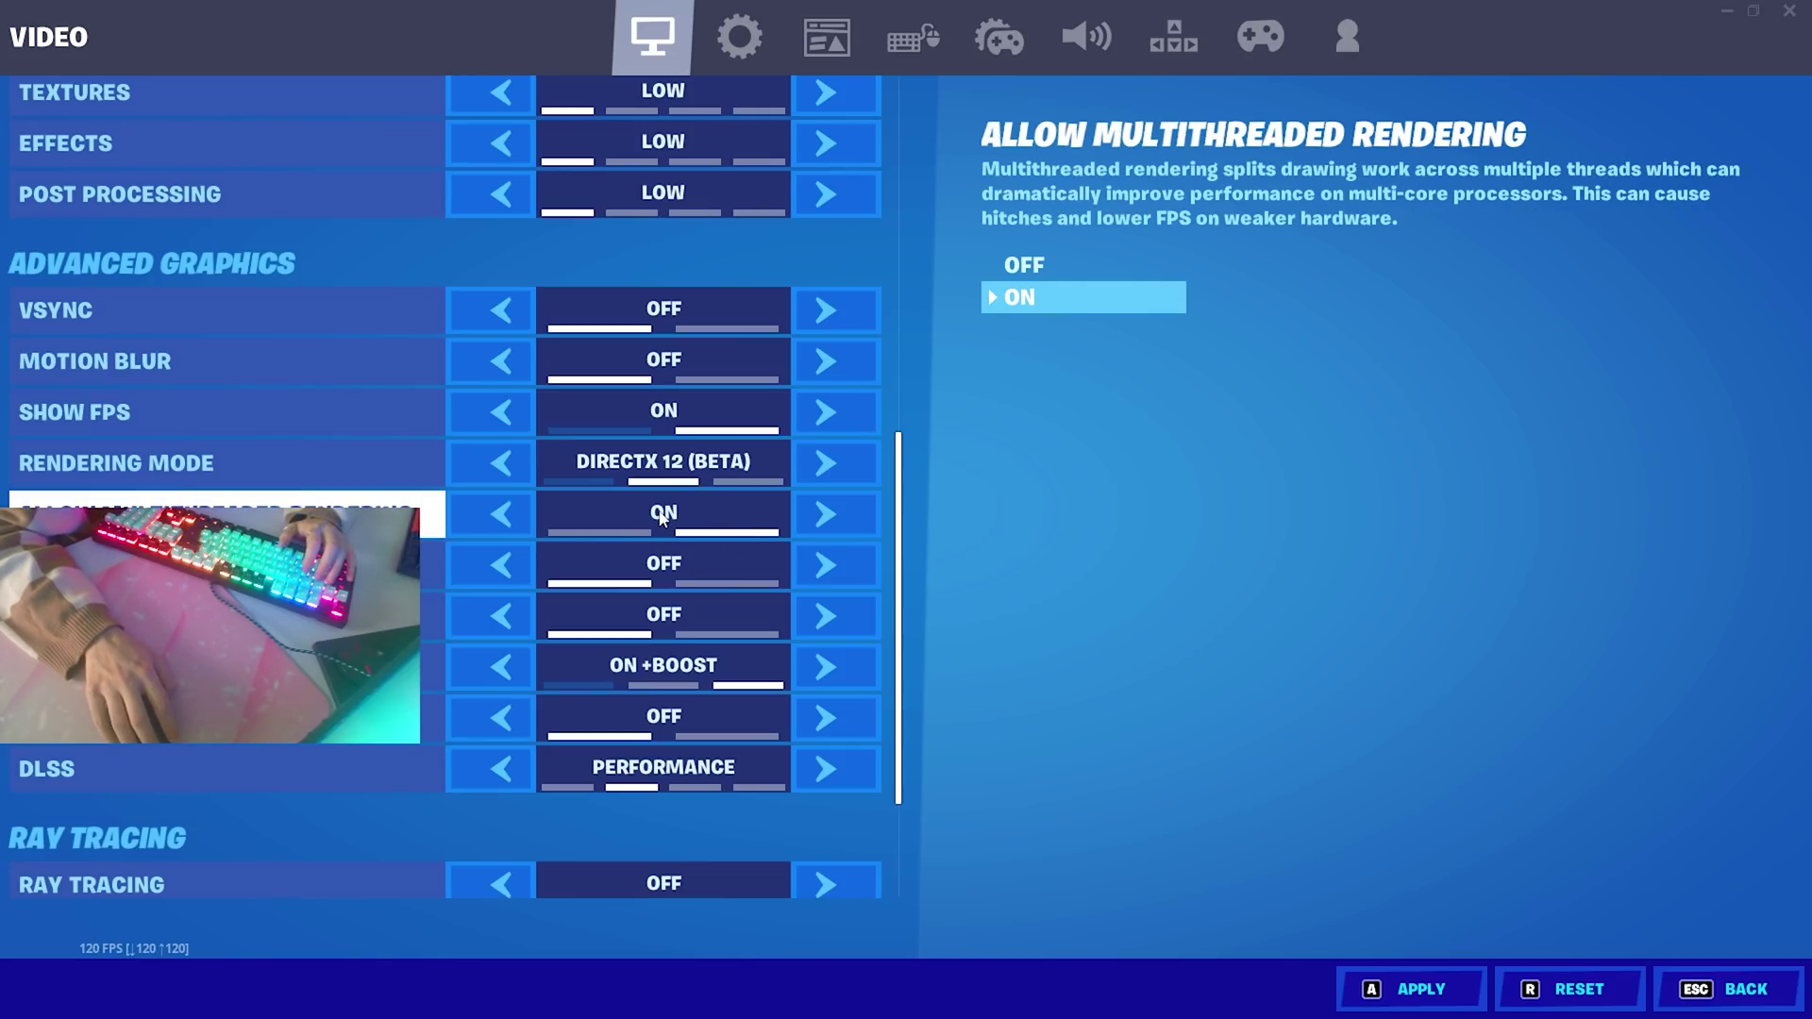
pyautogui.scroll(-1, 664, 525)
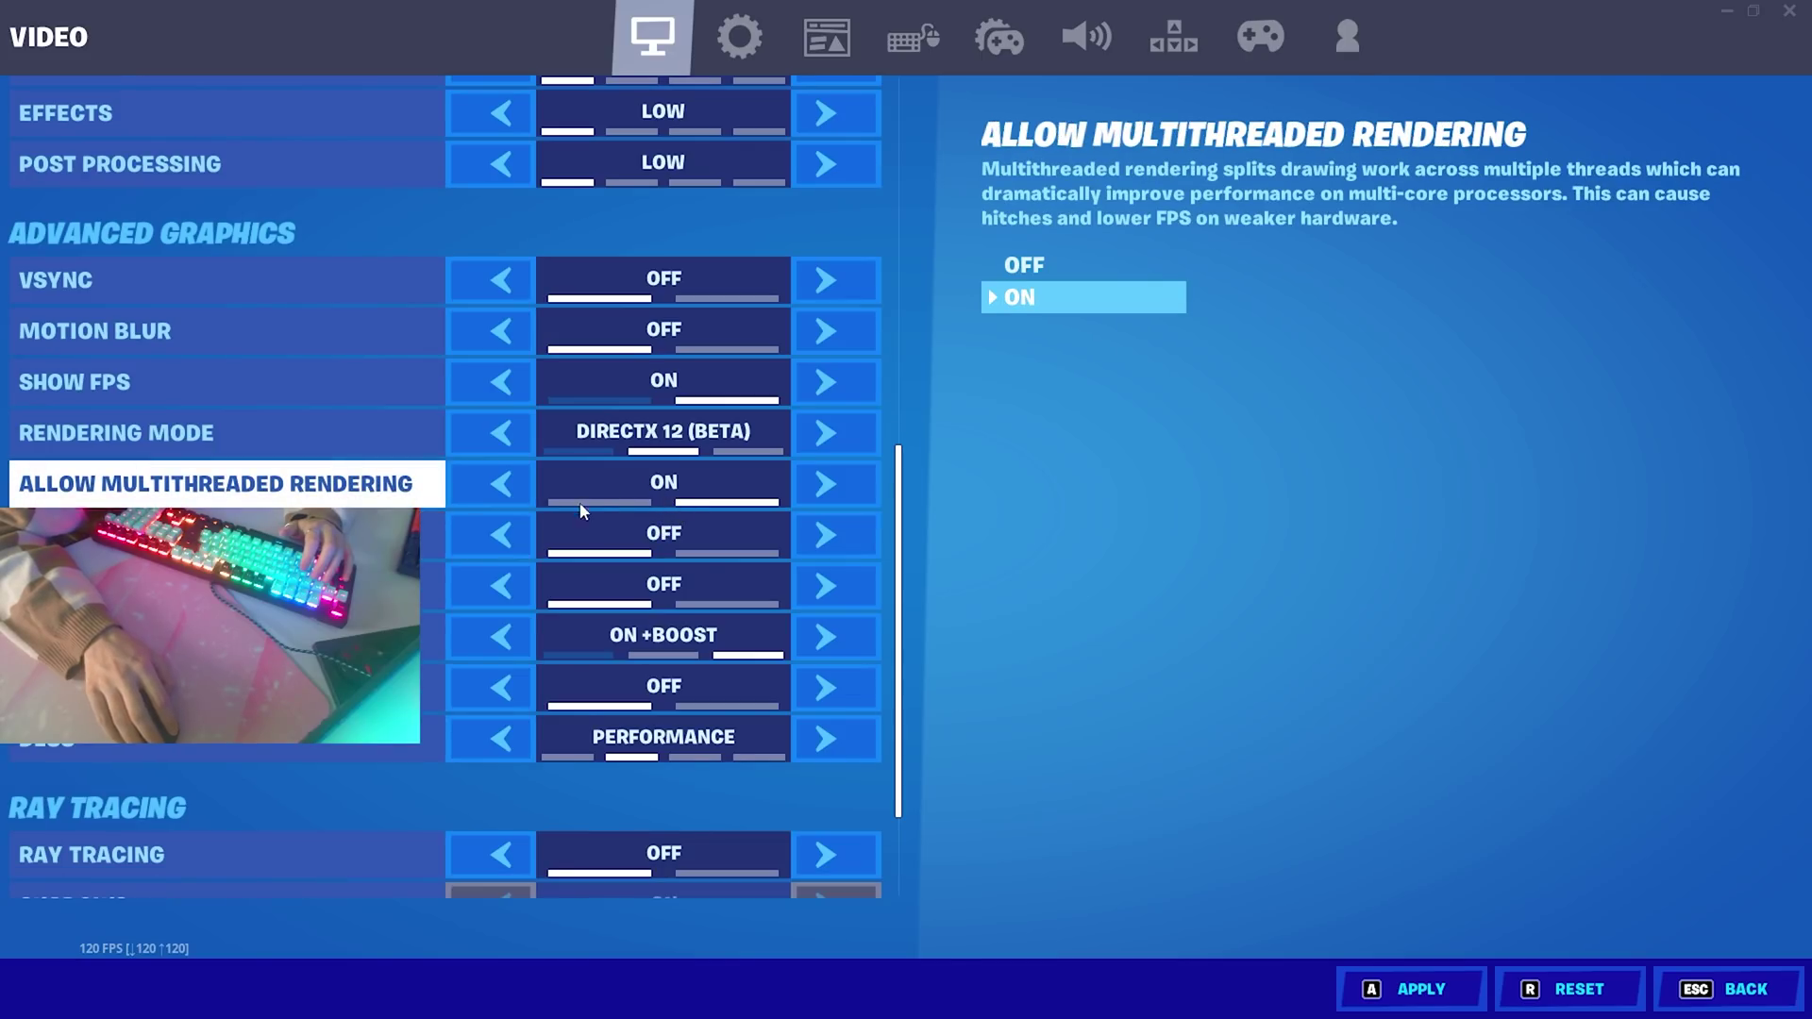
pyautogui.press('Down')
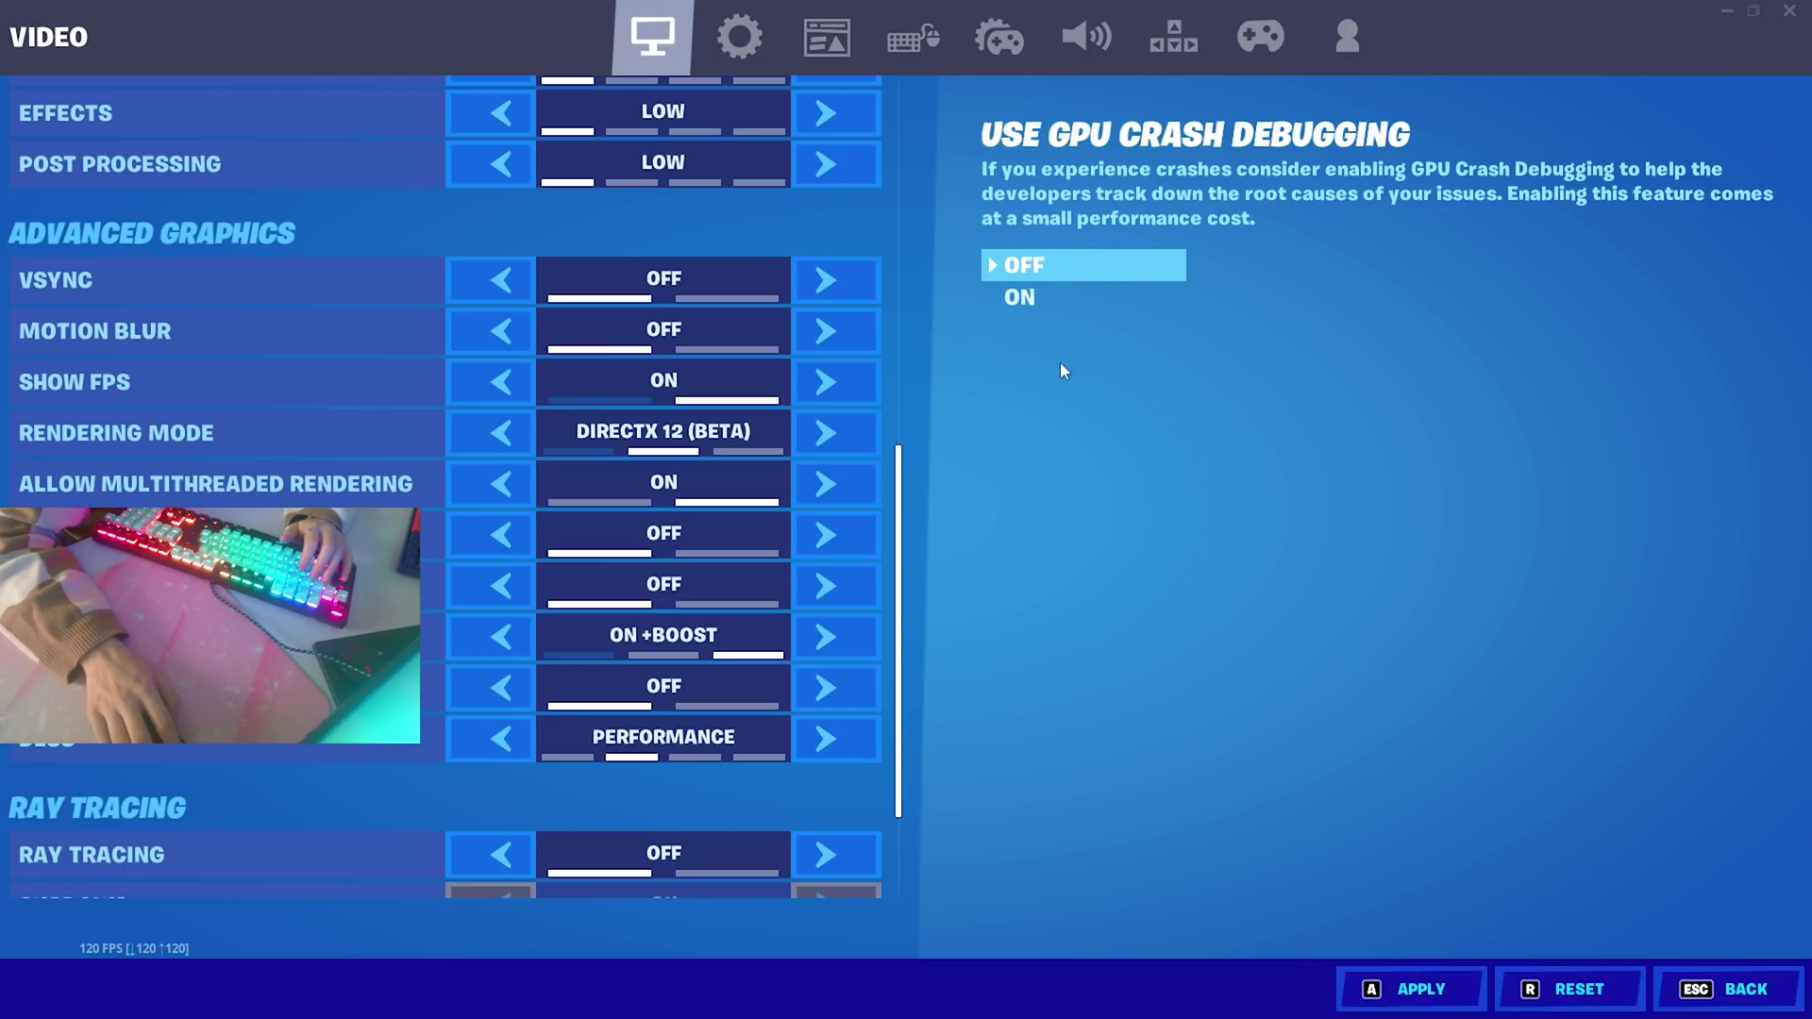
pyautogui.scroll(-1, 717, 604)
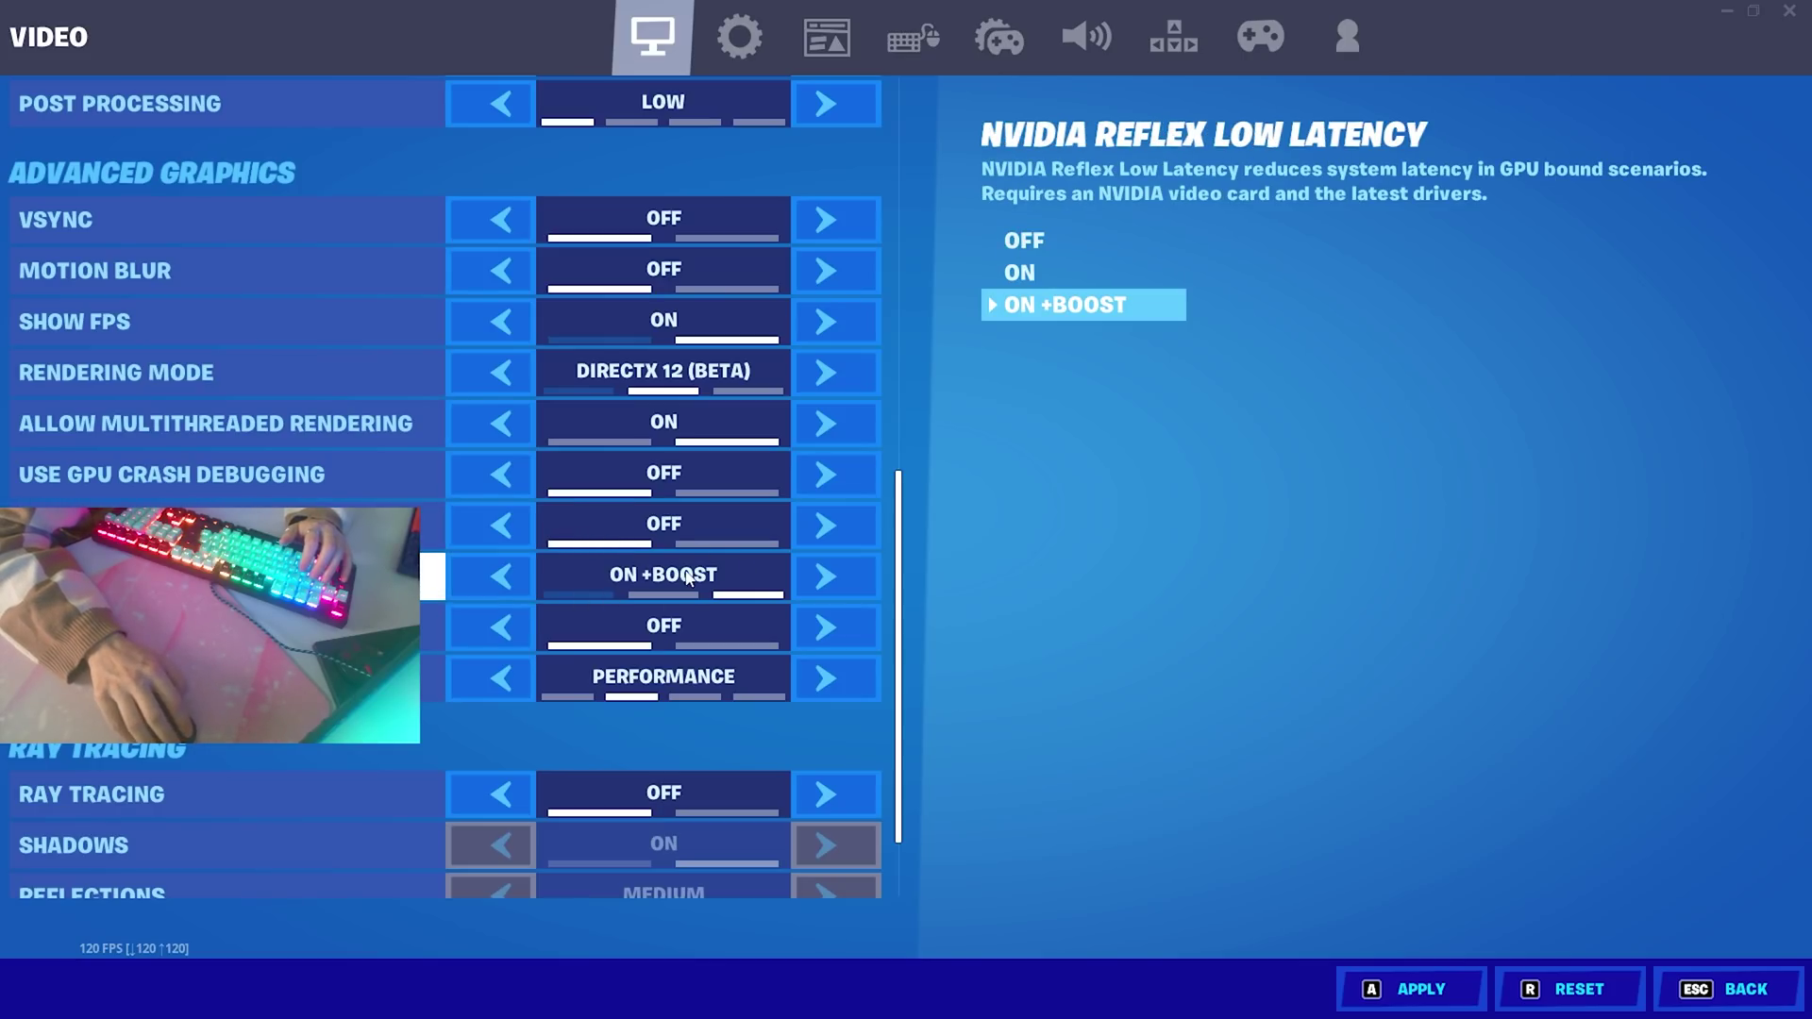
pyautogui.press('Down')
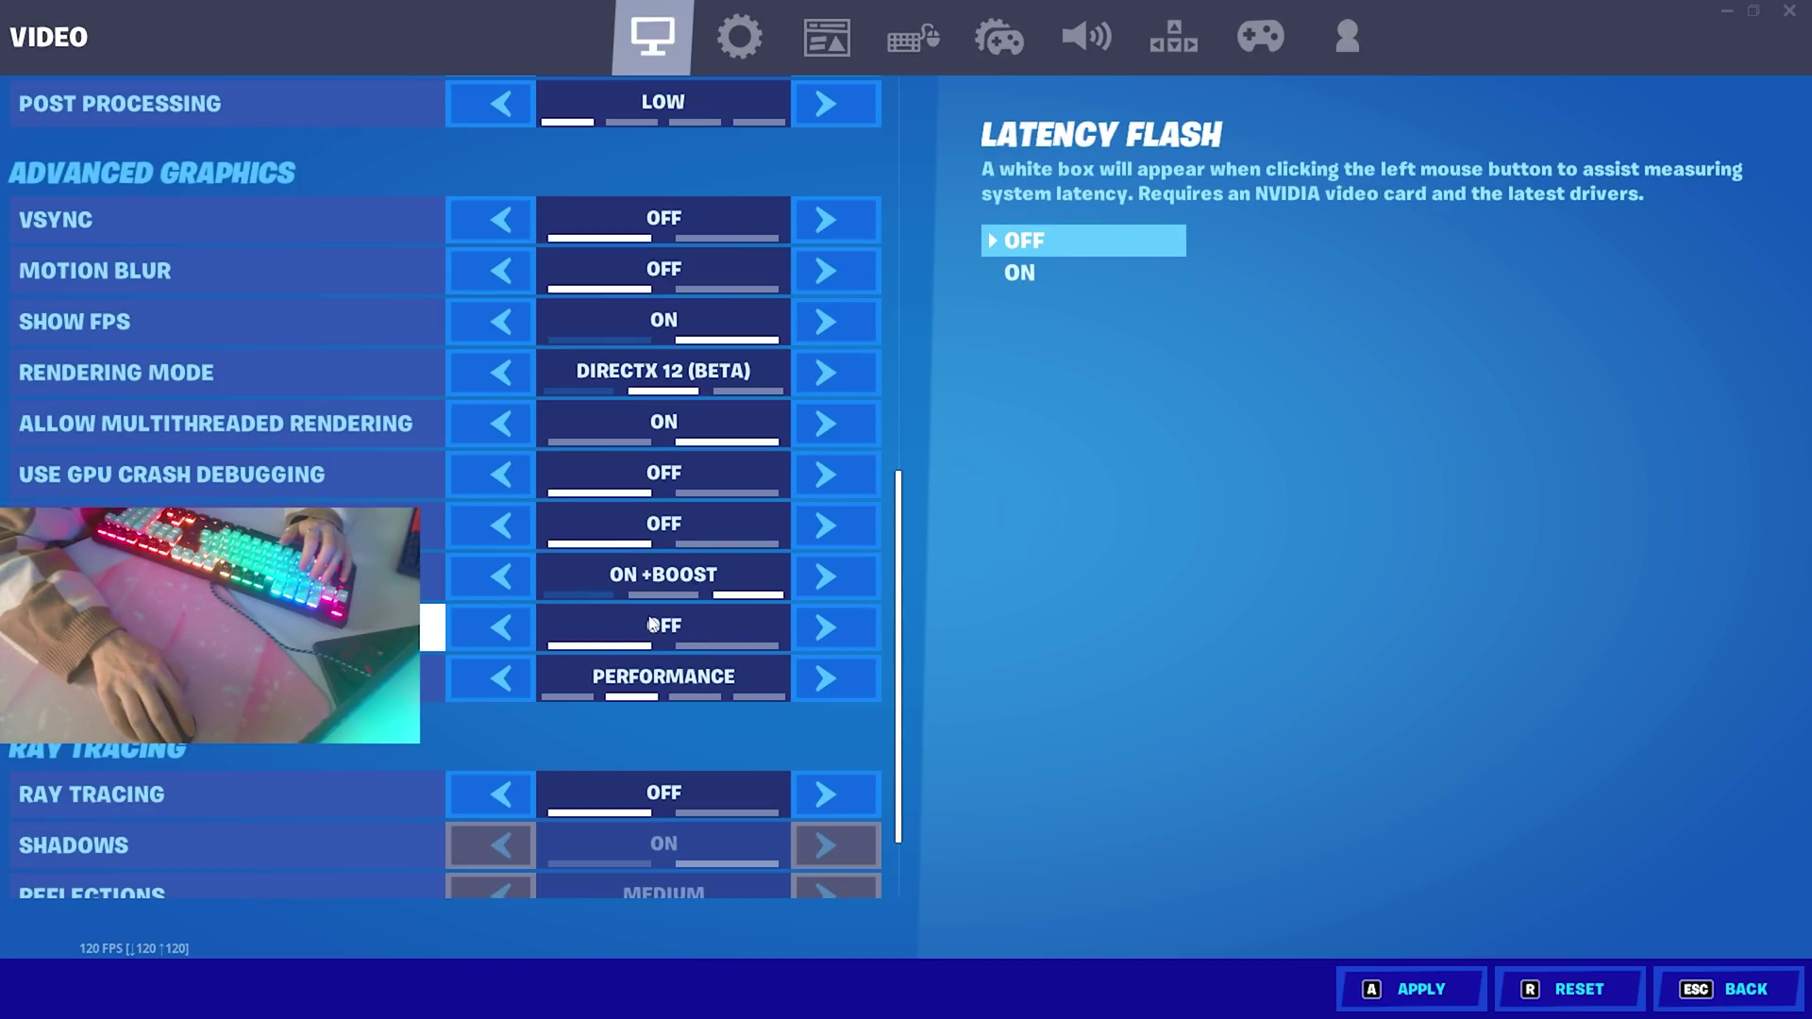
pyautogui.press('Down')
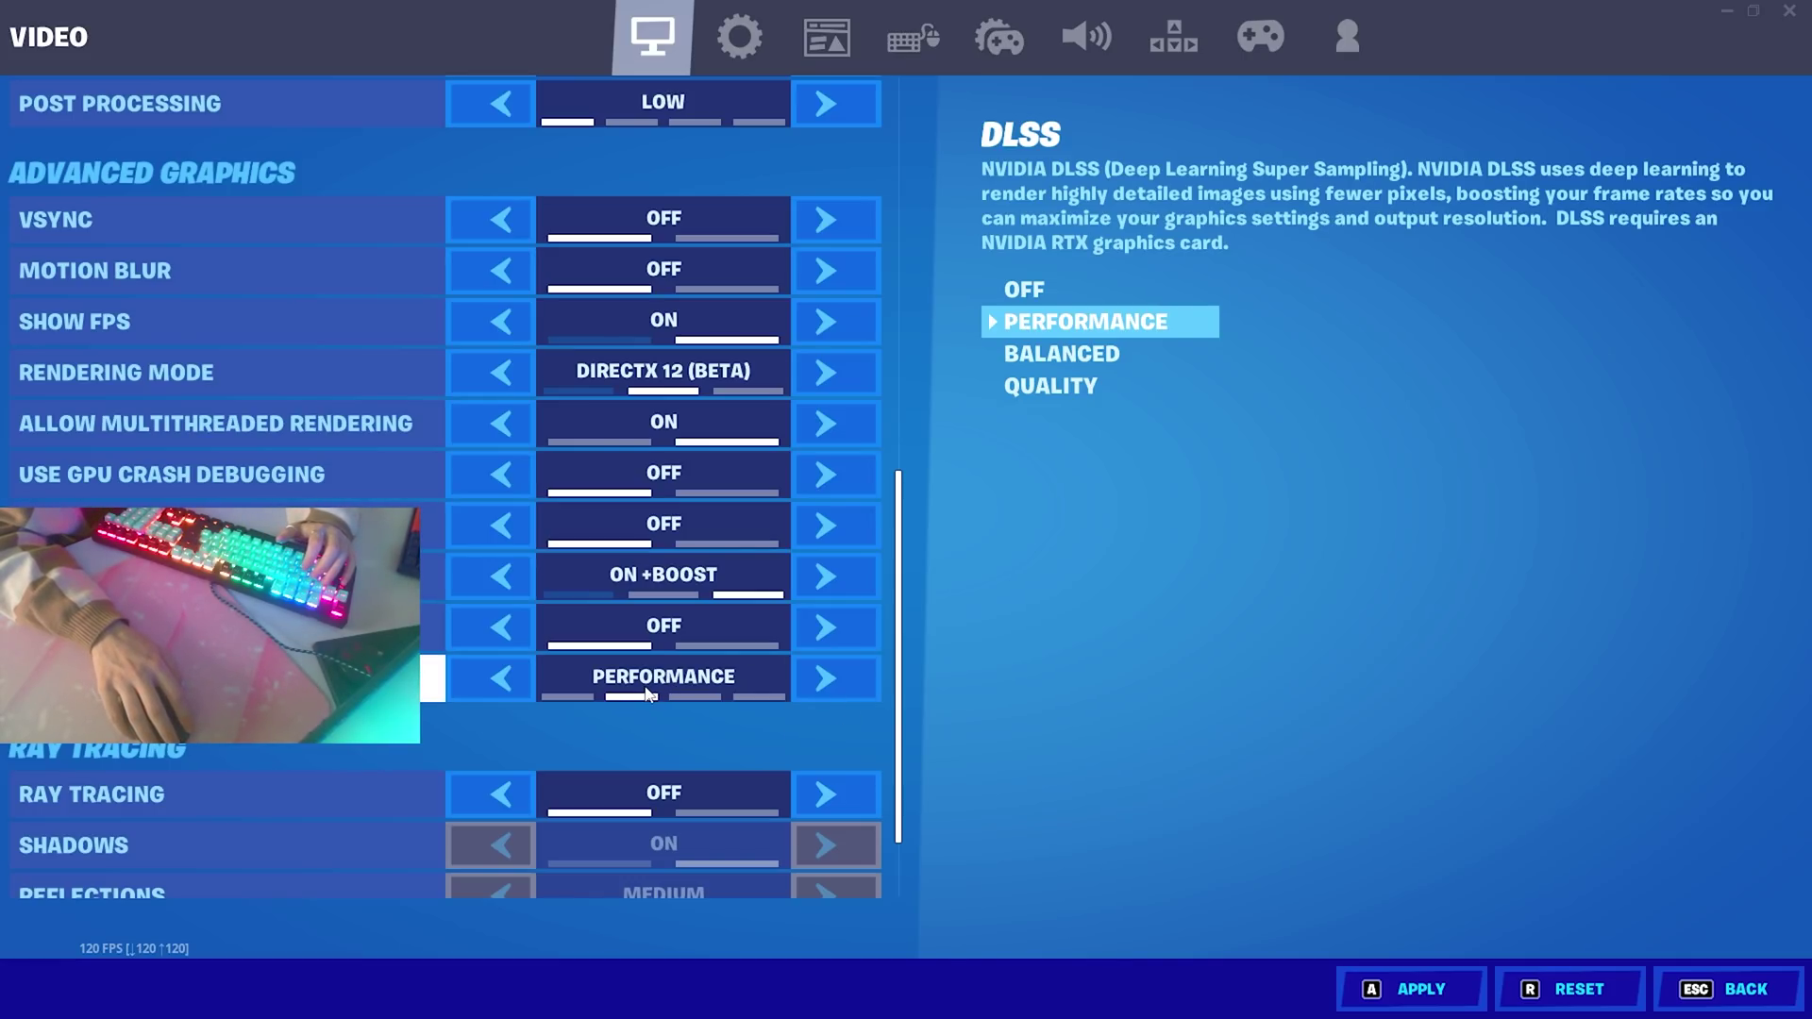
pyautogui.scroll(-2, 642, 703)
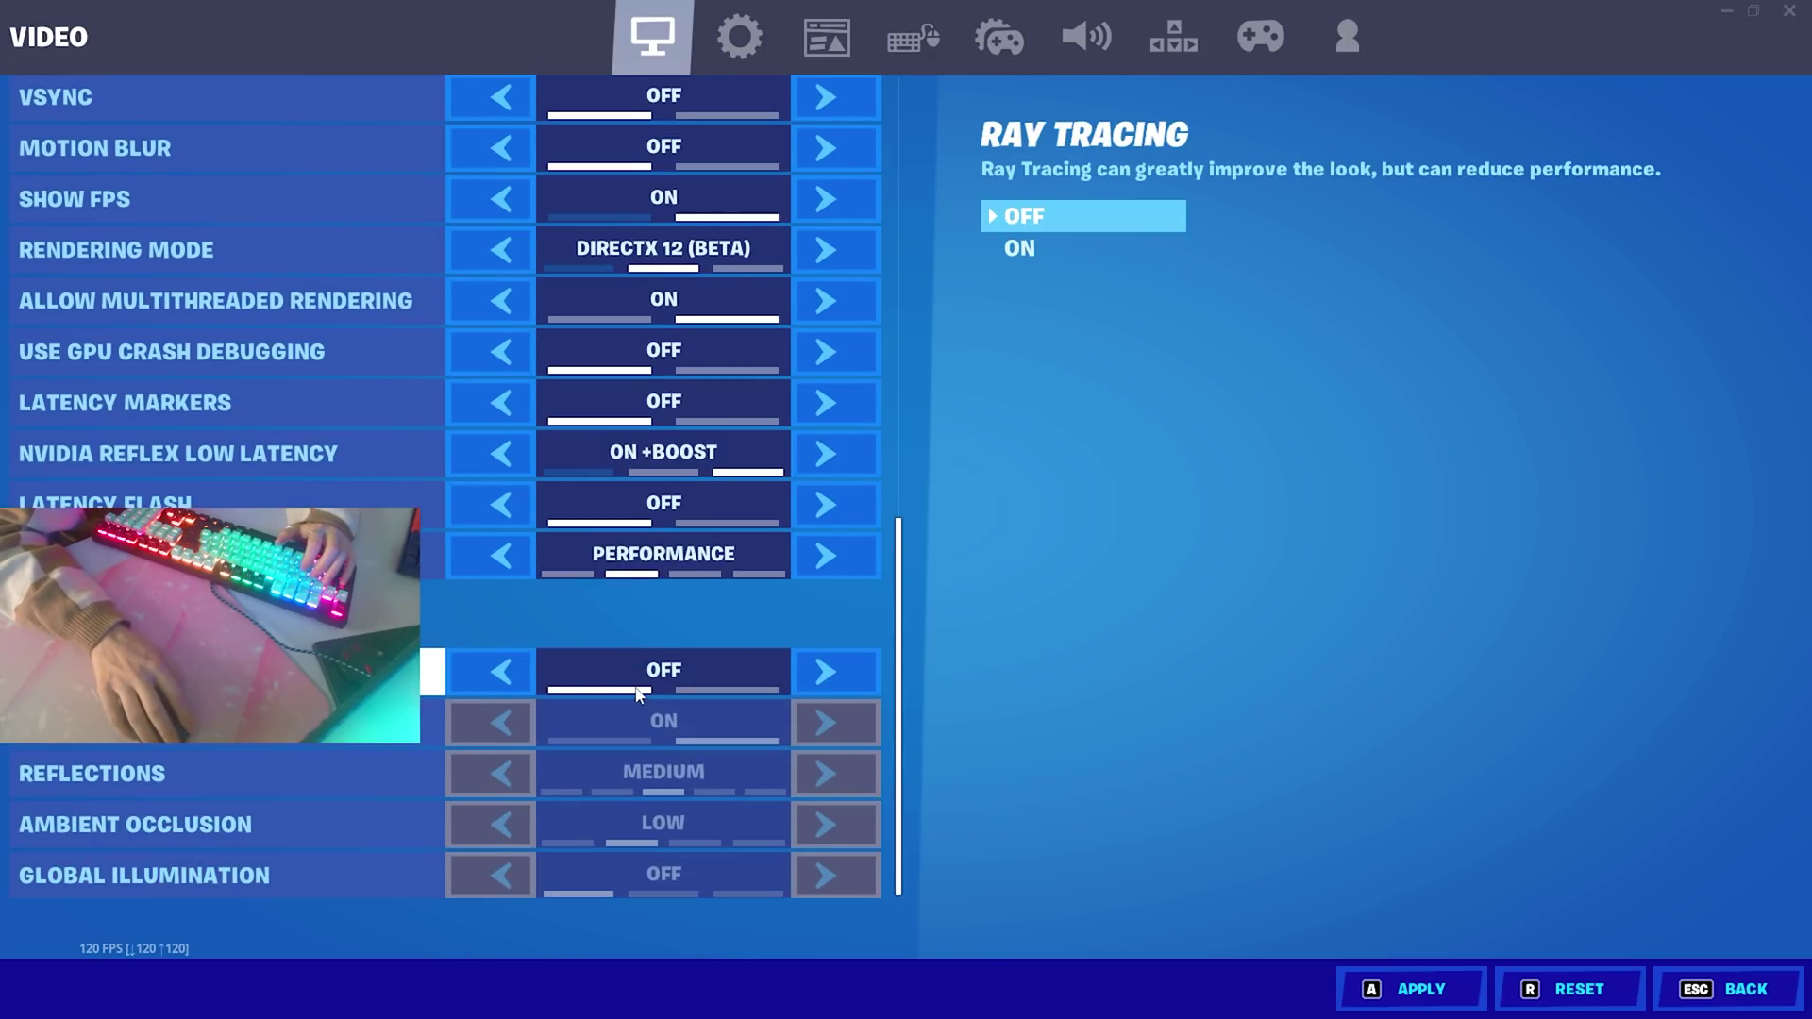
pyautogui.scroll(10, 666, 712)
pyautogui.scroll(7, 698, 642)
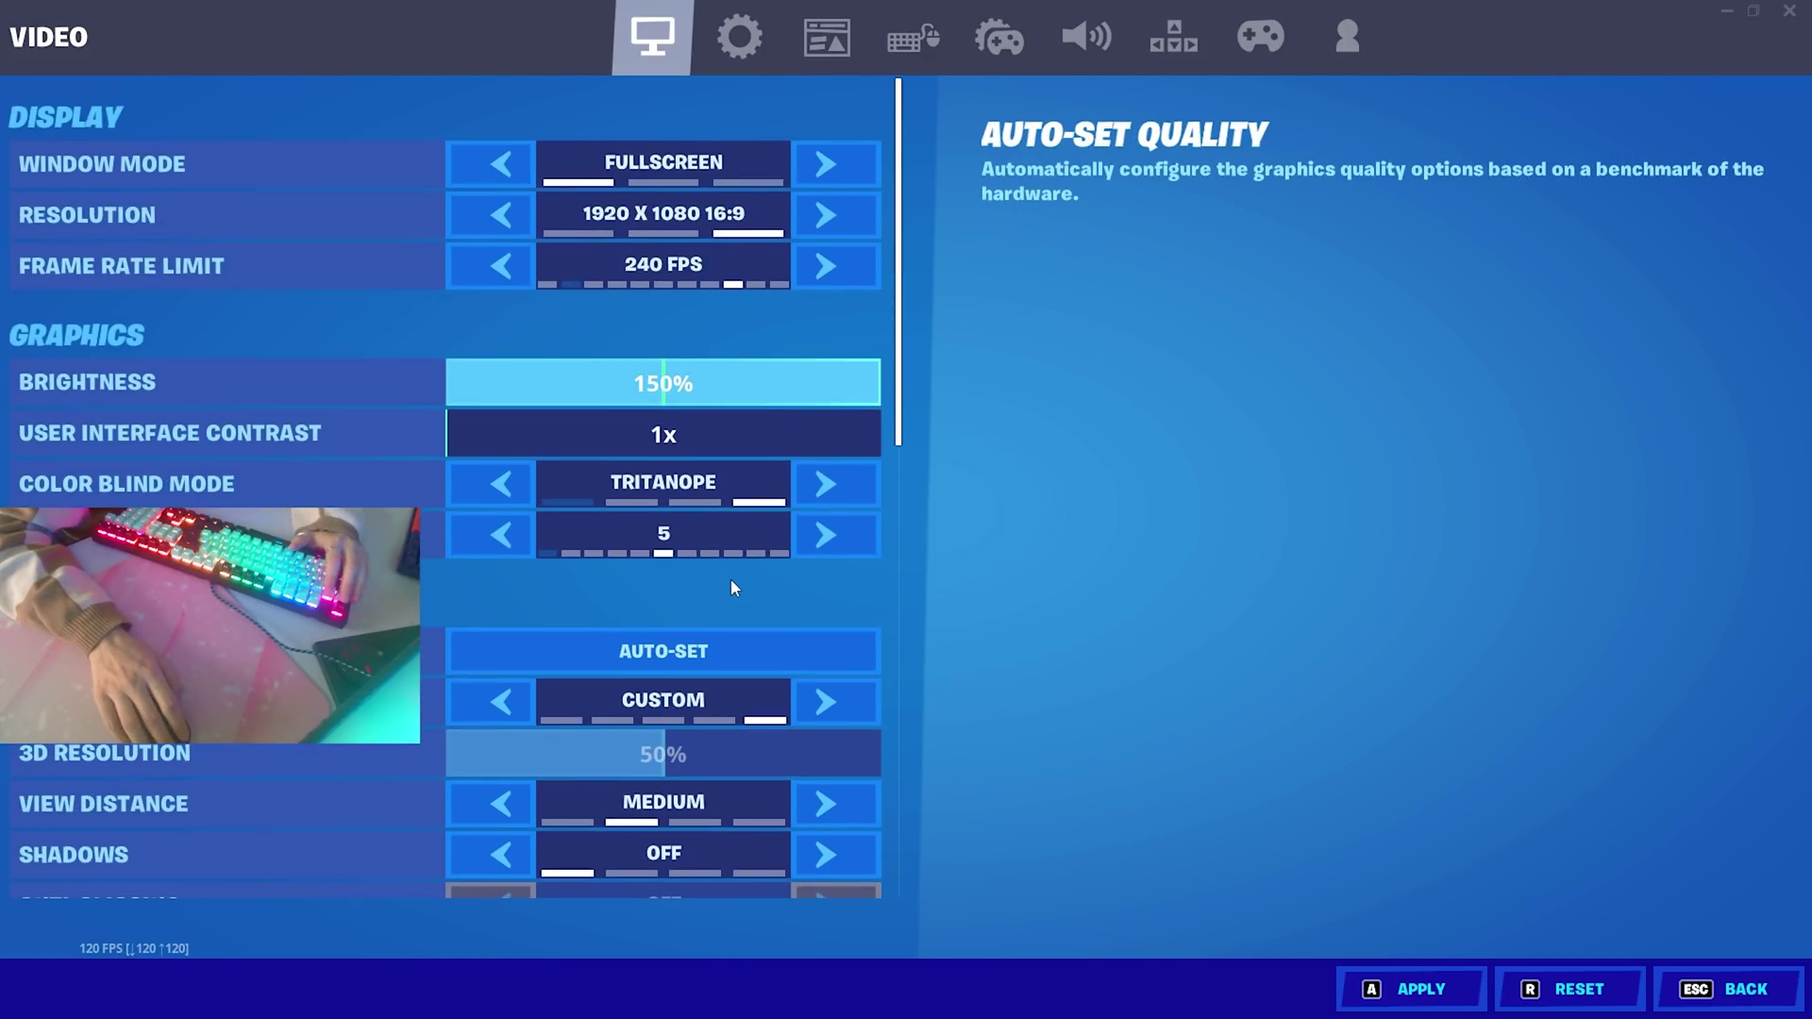
# Exit Fortnite's Settings and save the unapplied video changes, including DirectX 12 and Reflex On+Boost
pyautogui.press('Escape')
pyautogui.click(1138, 742)
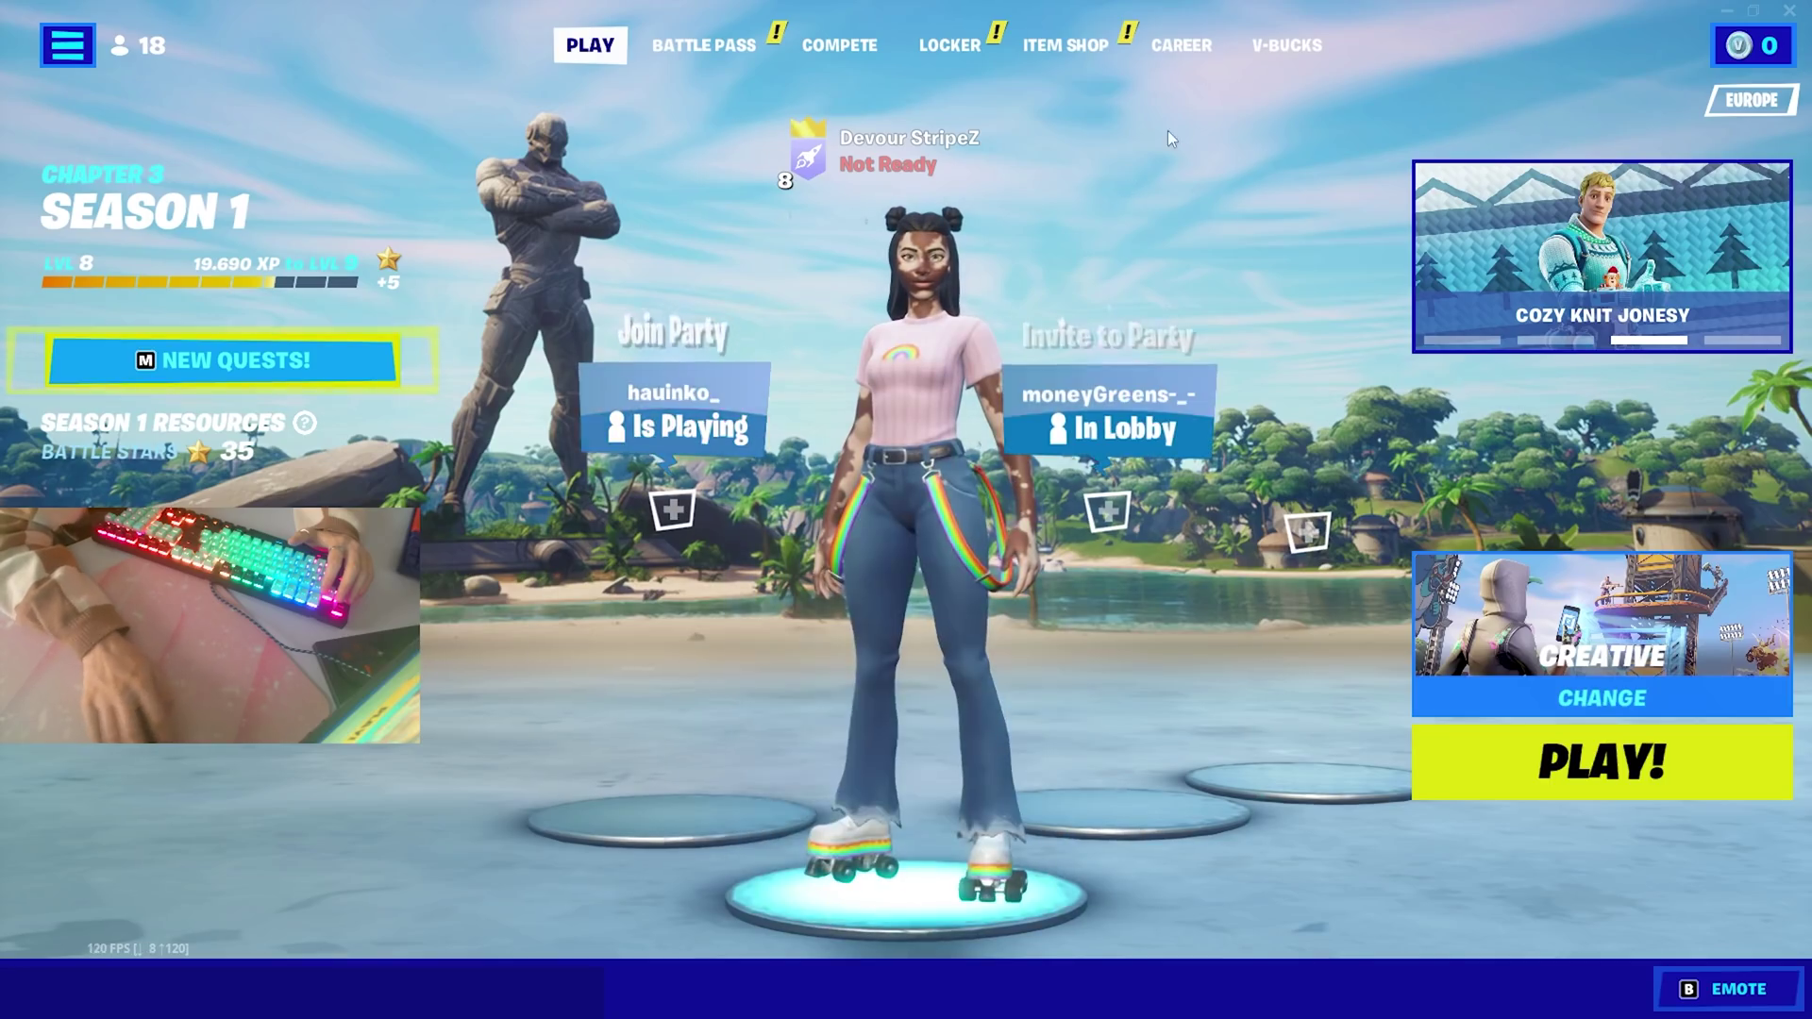